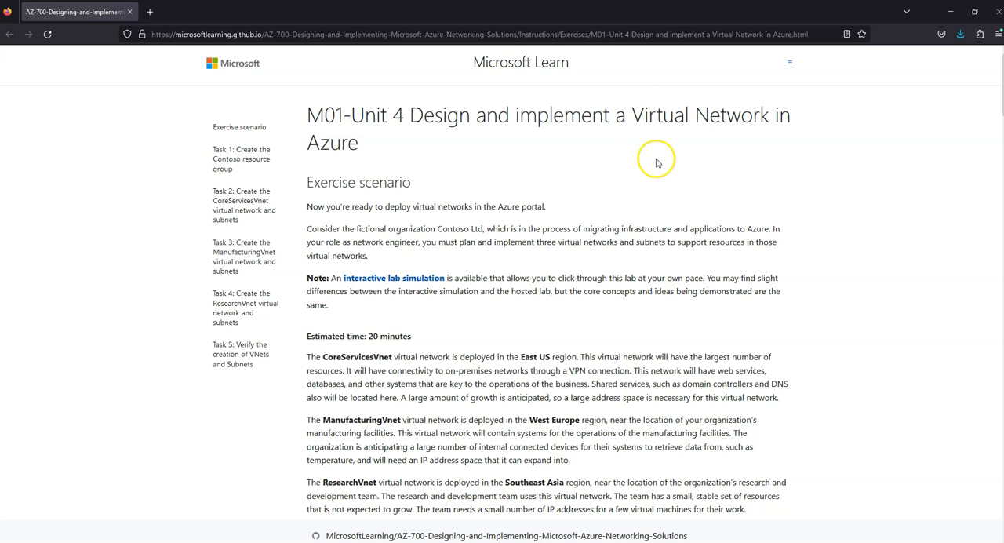
Read the exercise scenario, the network diagram and the table of virtual networks, regions, address spaces and subnets.
scroll(650, 139, "down", 5)
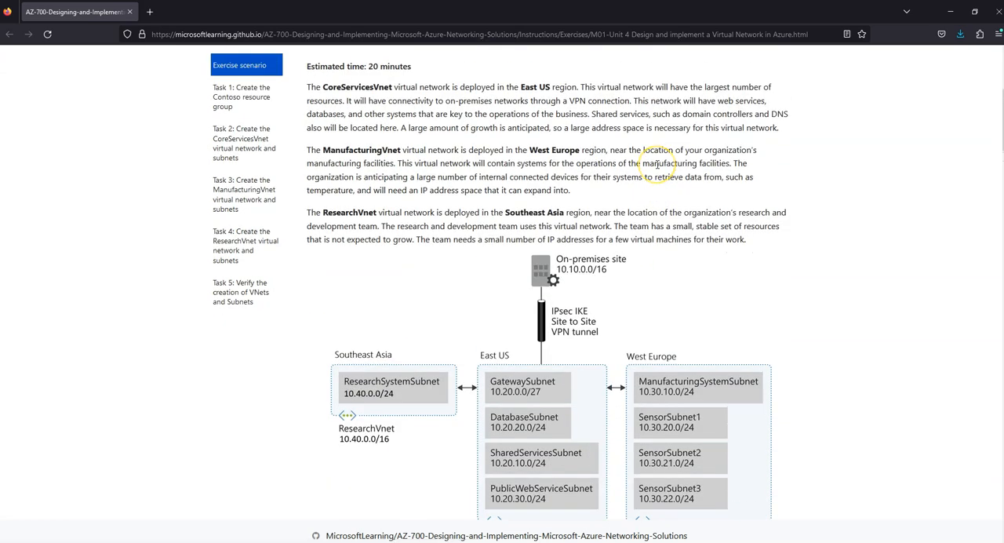
scroll(657, 168, "down", 1)
scroll(657, 169, "up", 2)
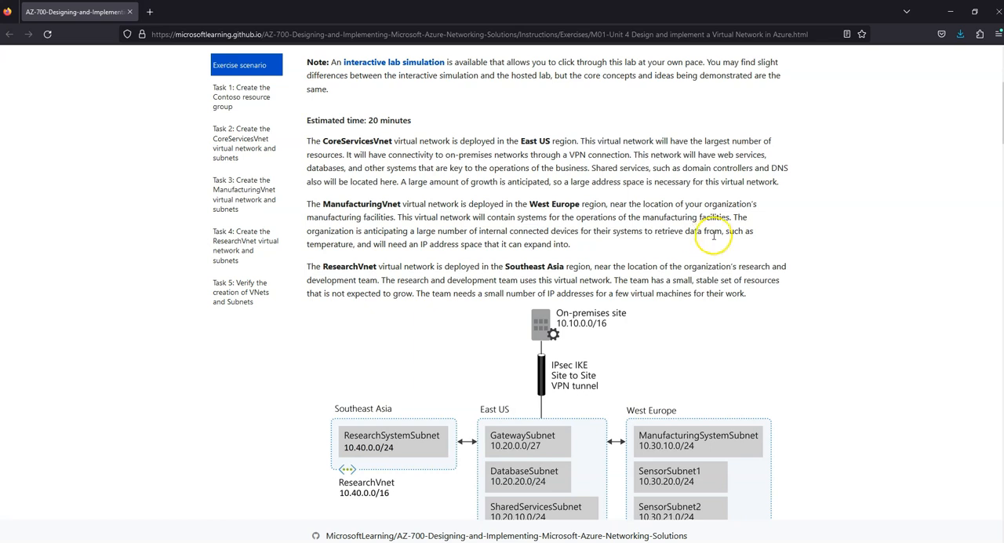
scroll(715, 239, "down", 3)
scroll(714, 239, "down", 1)
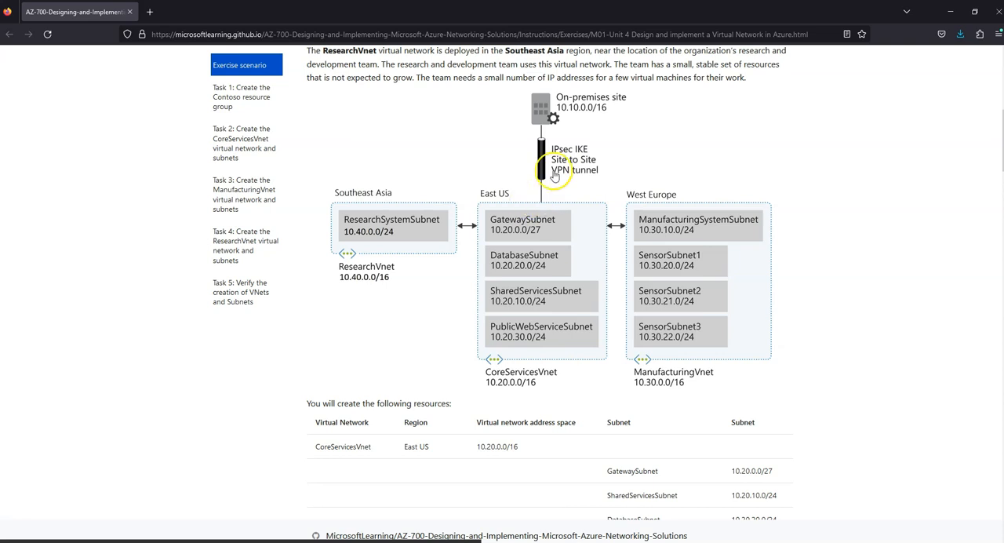
scroll(536, 268, "down", 2)
scroll(536, 268, "down", 2)
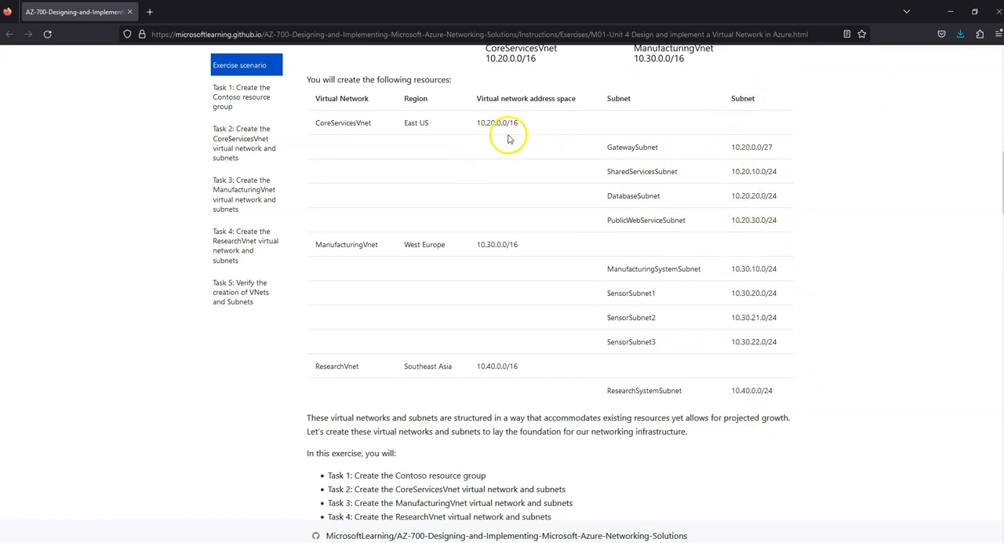
scroll(729, 155, "down", 5)
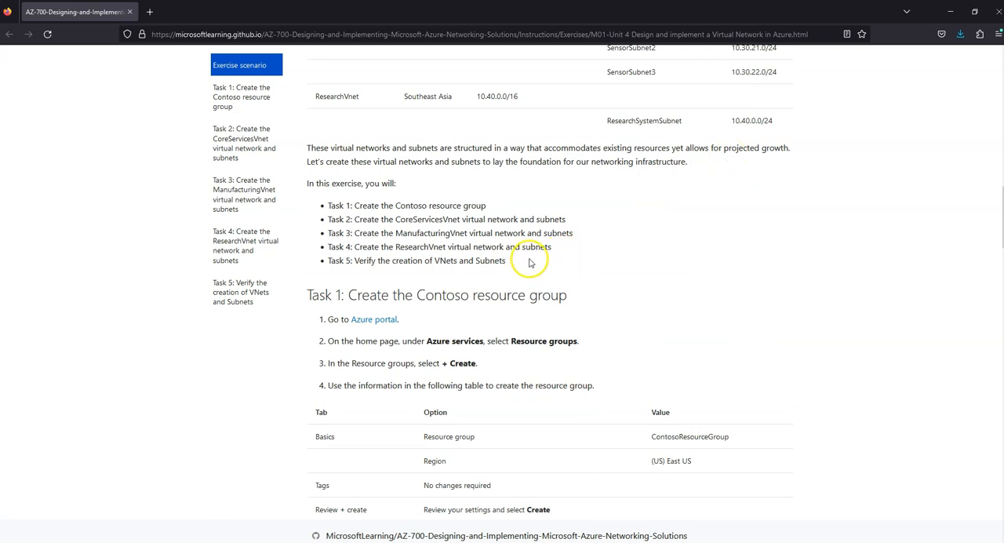
Examine the five exercise tasks, from creating the Contoso resource group to verifying the VNets and subnets.
left_click_drag(530, 262, 308, 205)
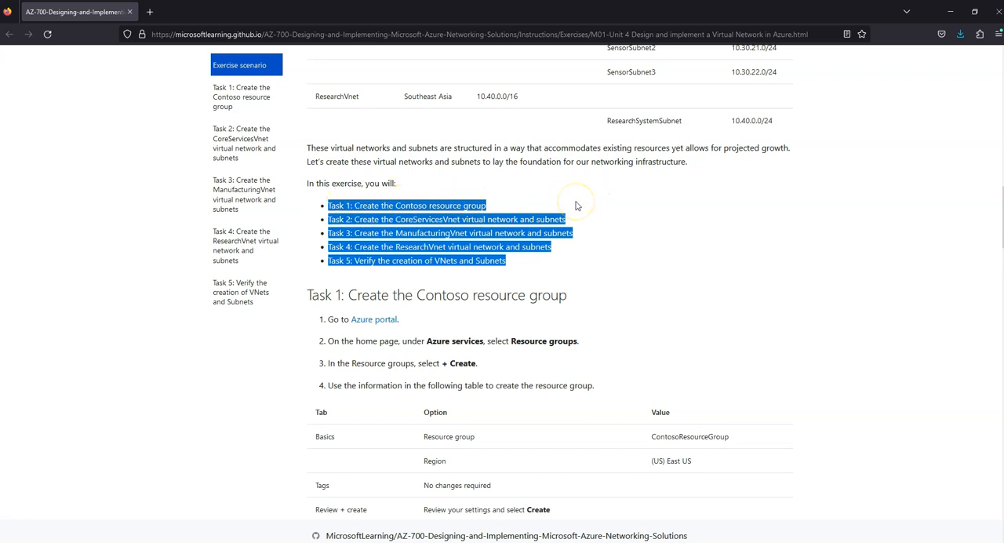
left_click(533, 206)
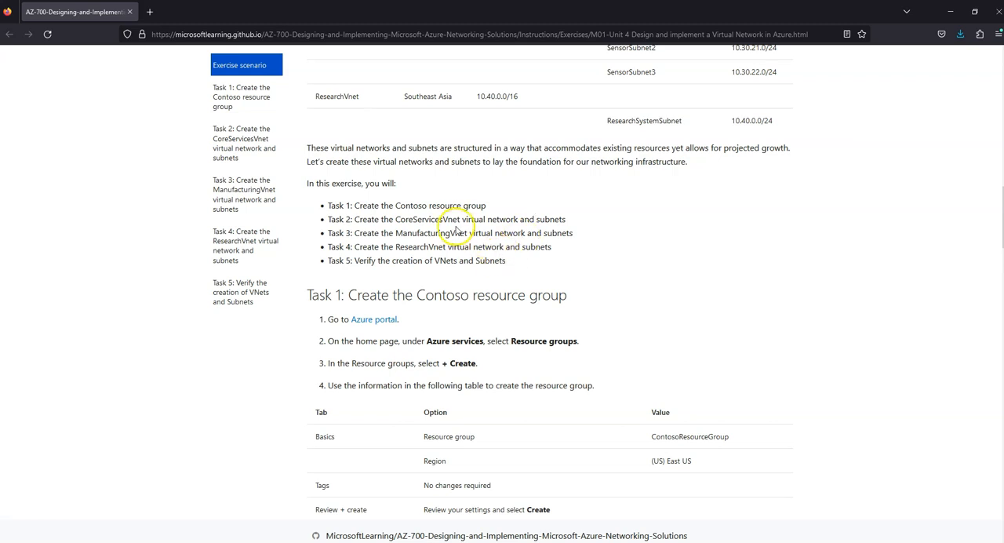
left_click_drag(404, 220, 493, 216)
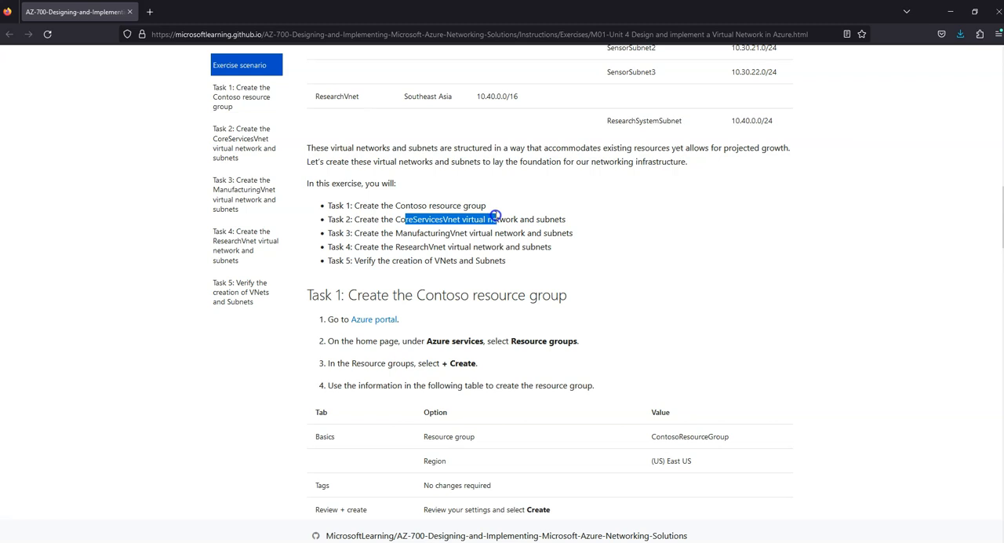
left_click_drag(334, 233, 466, 237)
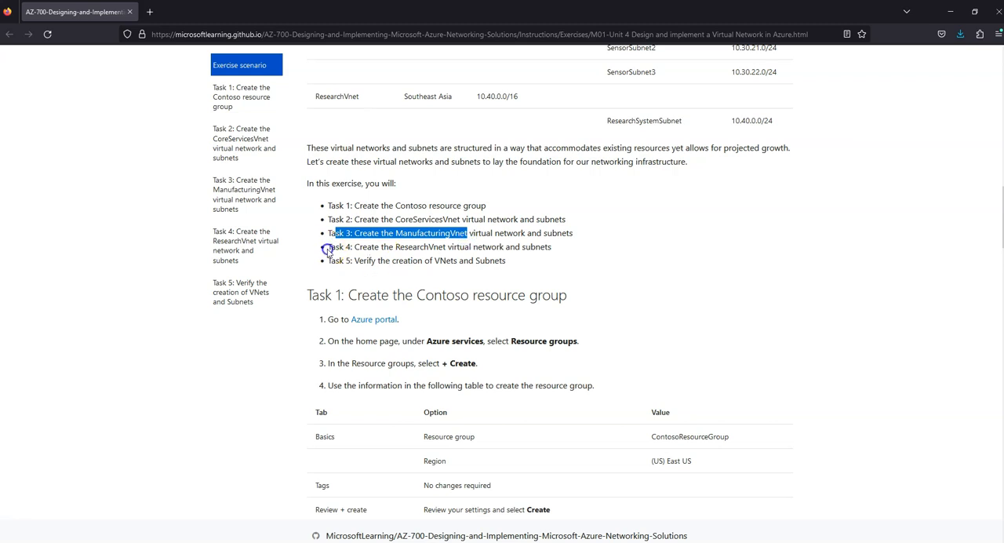
left_click_drag(335, 249, 450, 247)
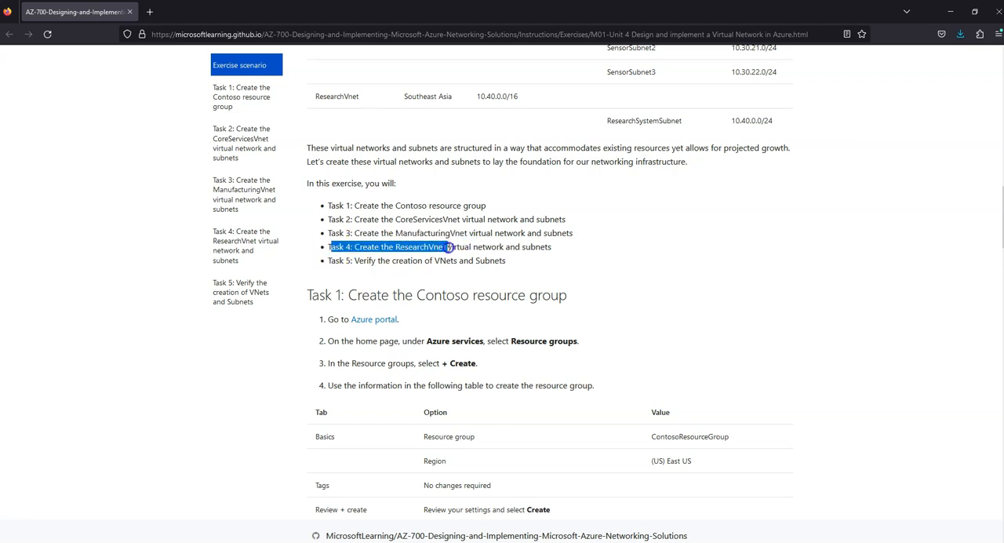
left_click_drag(329, 262, 517, 264)
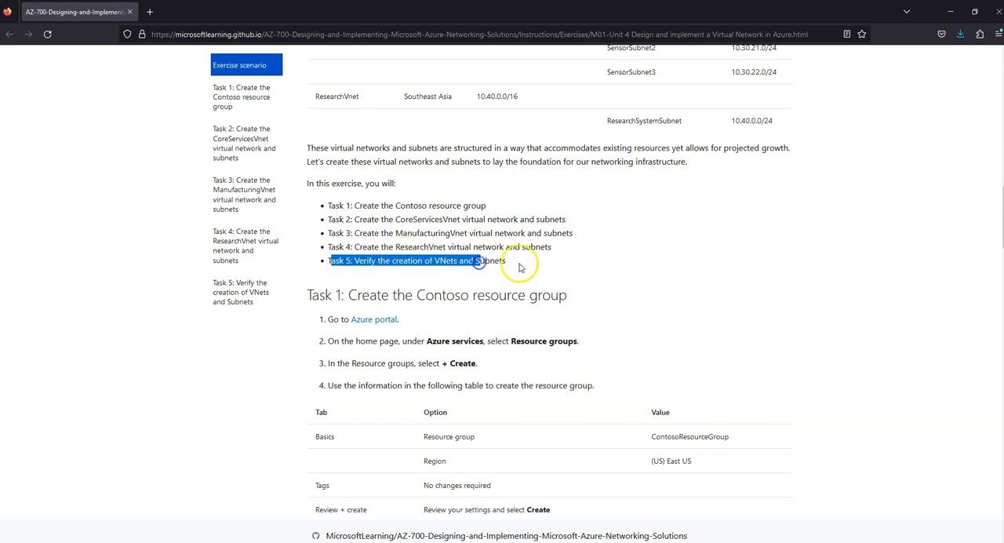
left_click(519, 264)
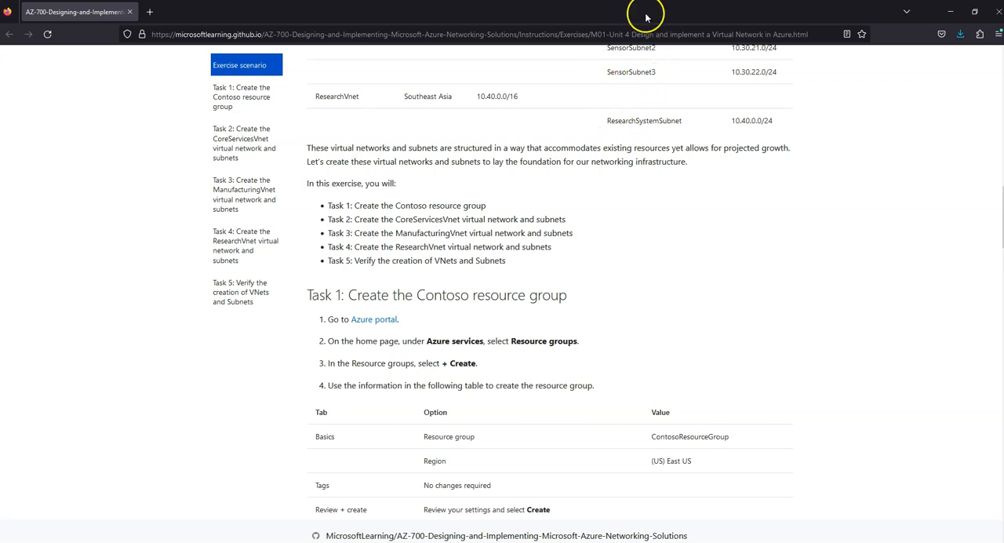
Switch to the Azure portal, search for the Resource groups service and start creating a resource group.
left_click_drag(667, 16, 0, 9)
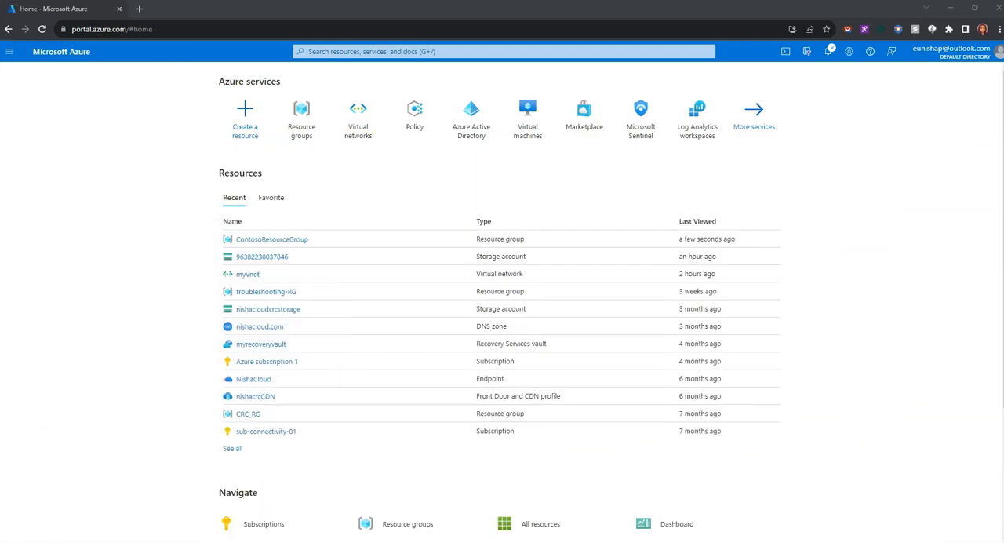
left_click(417, 50)
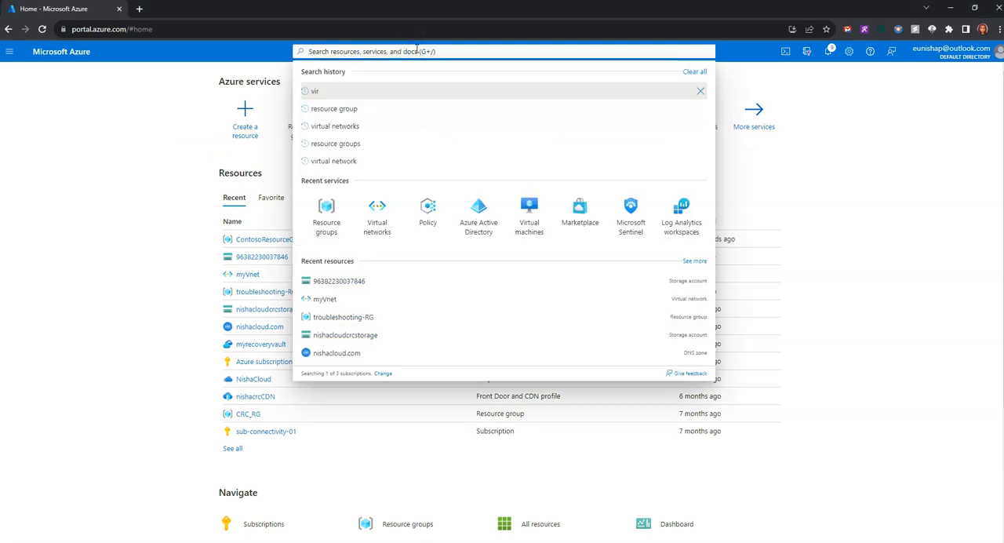
type("resource group")
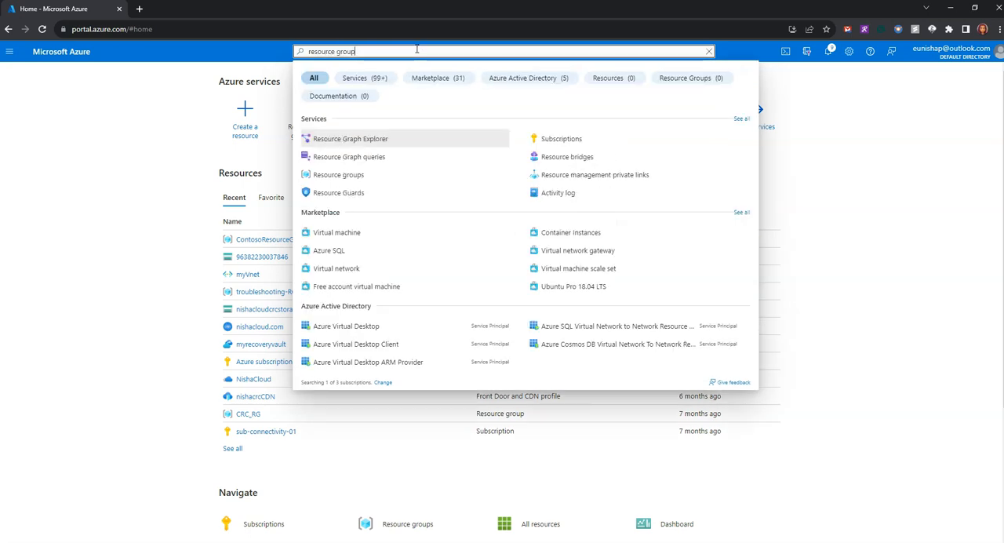
left_click(369, 139)
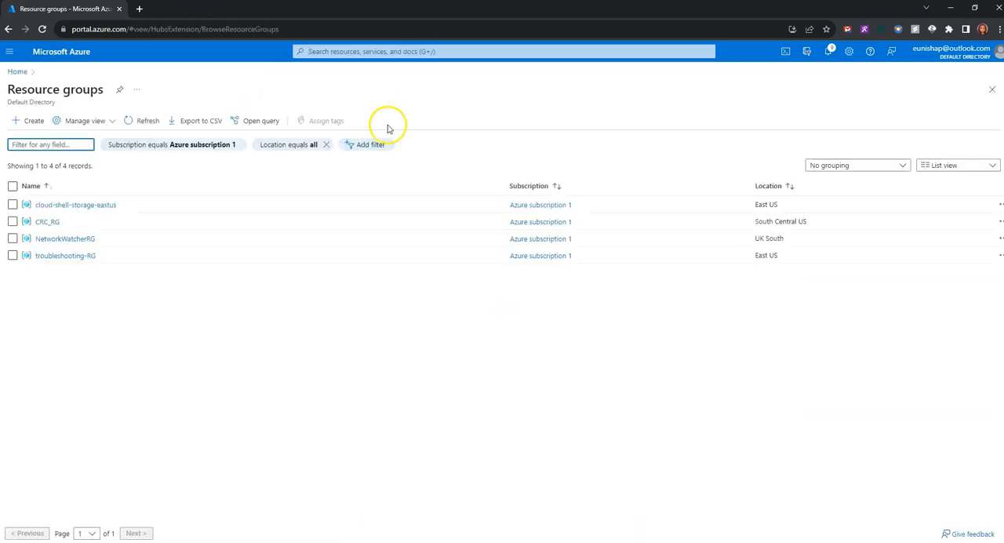
left_click(29, 123)
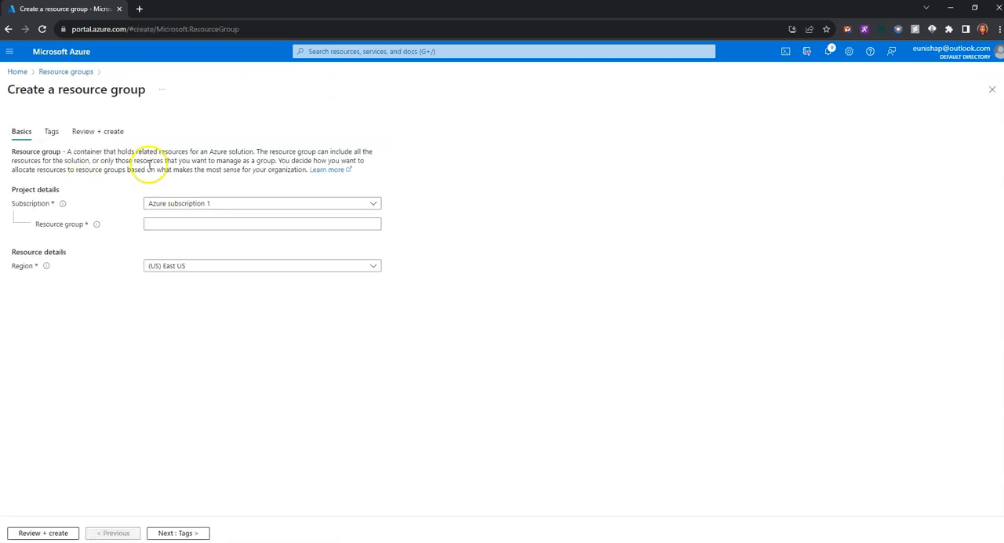
Create the resource group ContosoResourceGroup under Azure subscription 1 in the (US) East US region.
left_click(369, 203)
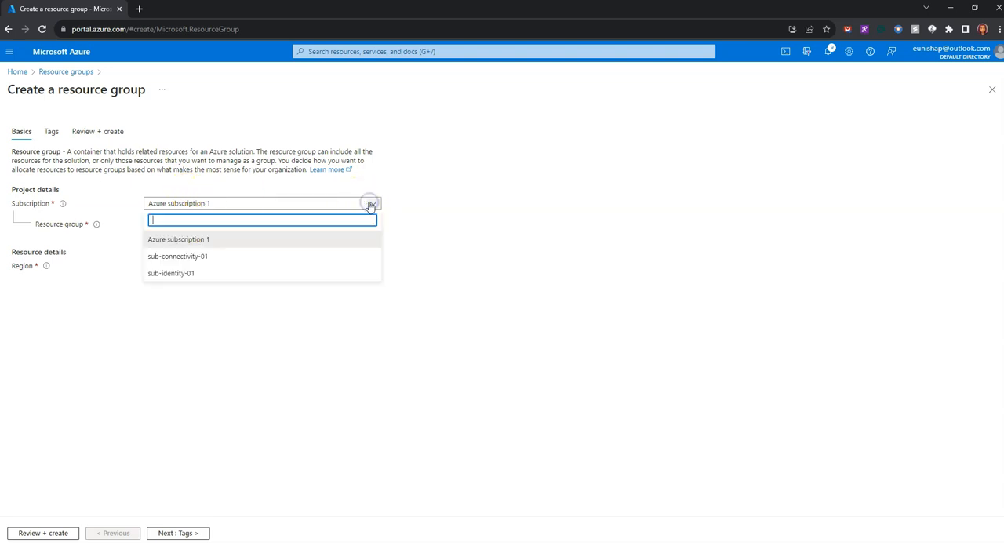
left_click(206, 239)
left_click(212, 224)
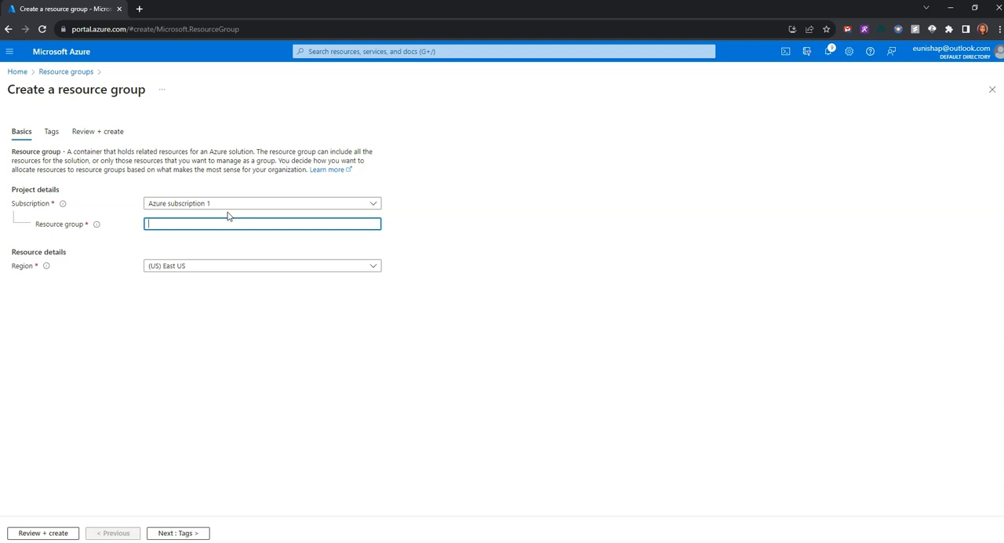
type("ContosoResourceGroup")
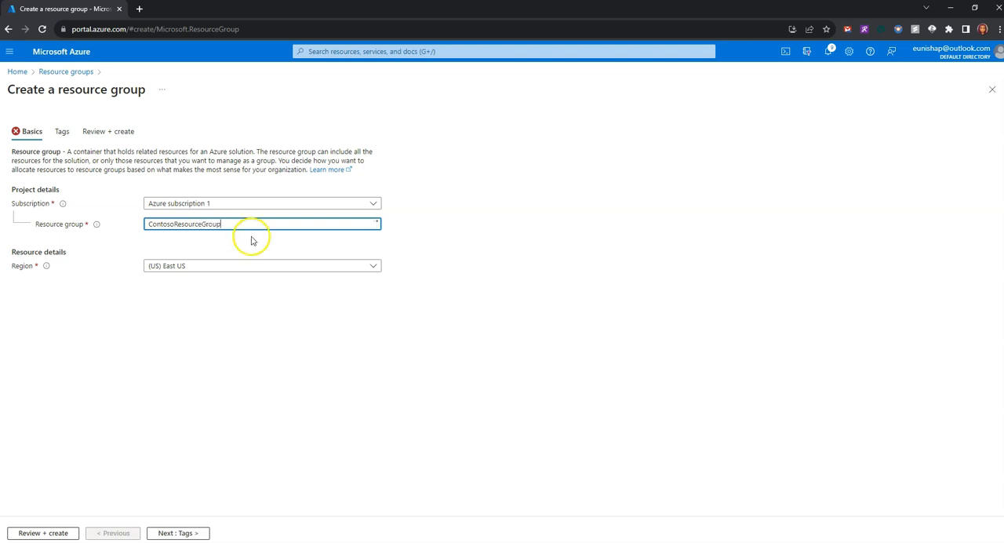
left_click(244, 265)
left_click(211, 317)
left_click(239, 335)
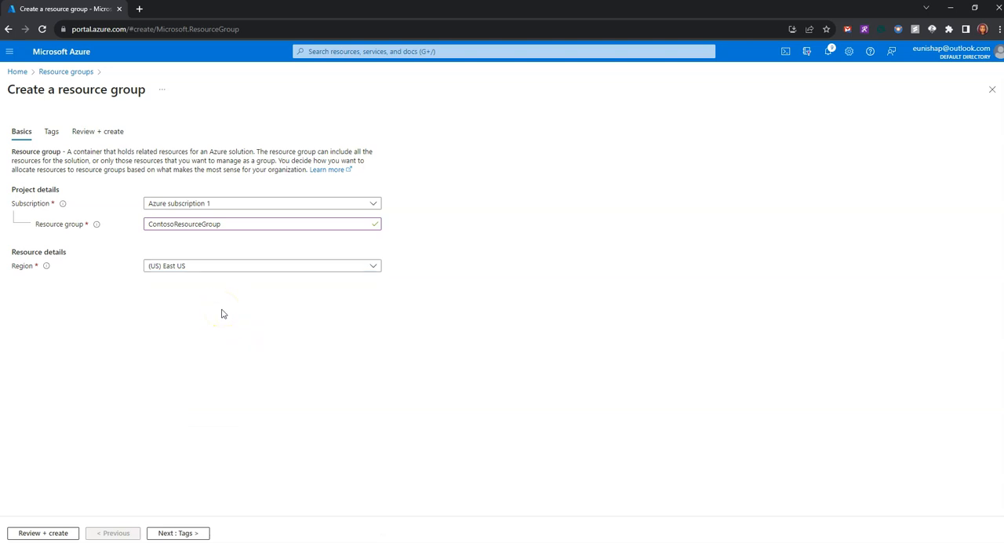
left_click(36, 534)
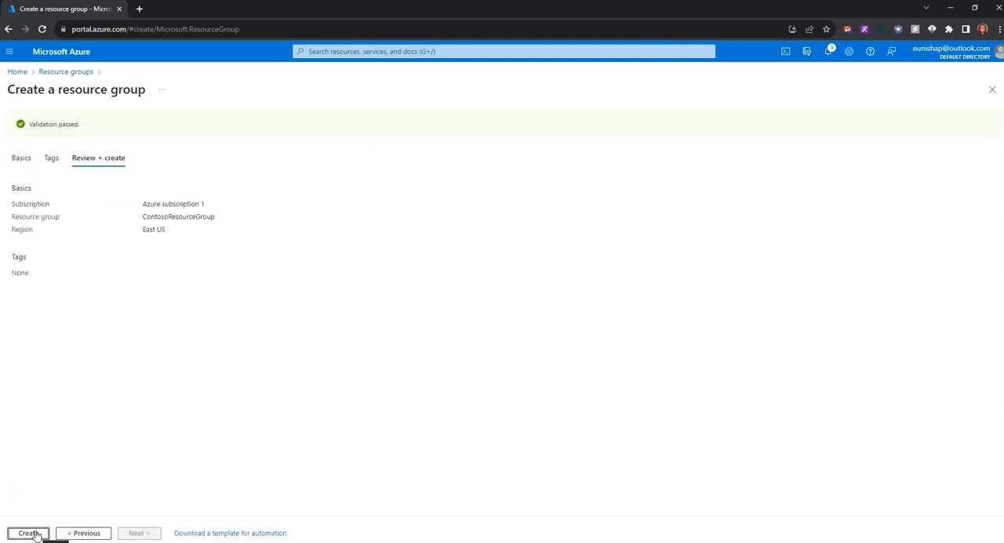
left_click(33, 533)
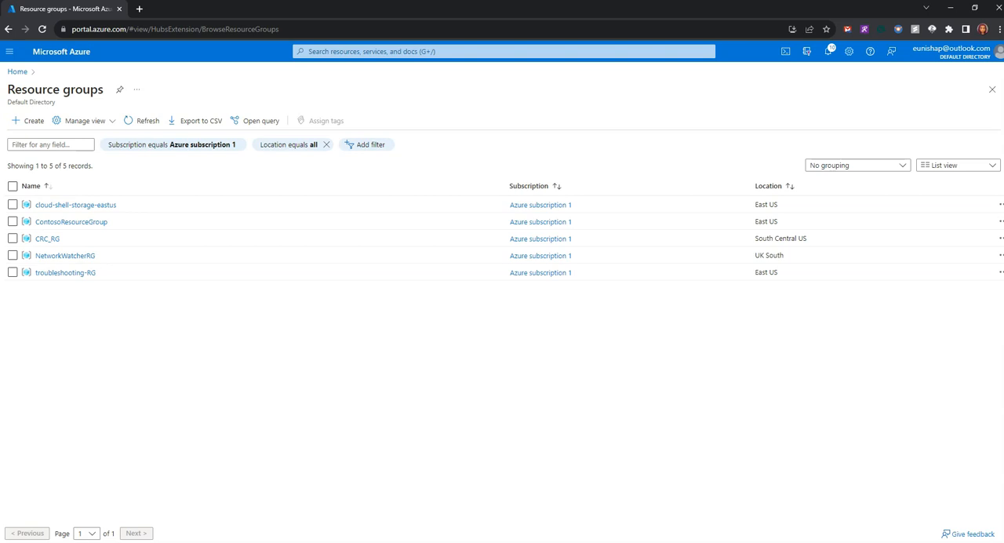
Return to the lab instructions and read Task 2 on creating the CoreServicesVnet virtual network and subnets.
left_click_drag(0, 40, 357, 22)
left_click(611, 132)
left_click_drag(611, 132, 189, 133)
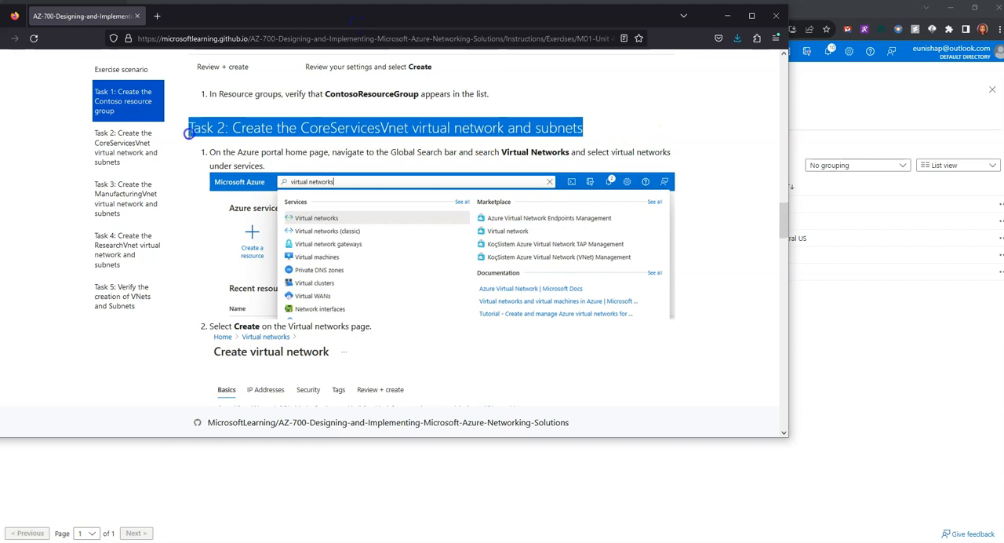
left_click(416, 135)
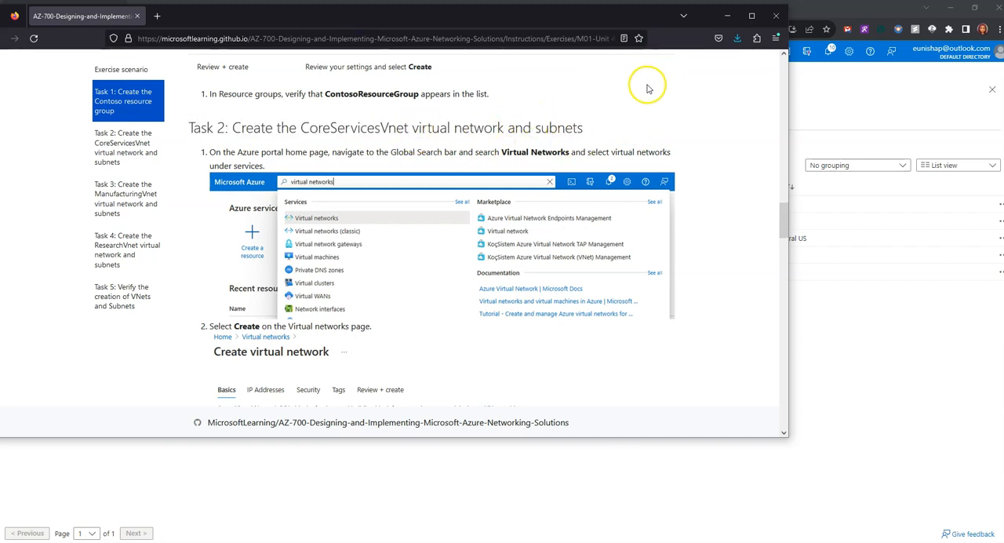
scroll(633, 161, "down", 5)
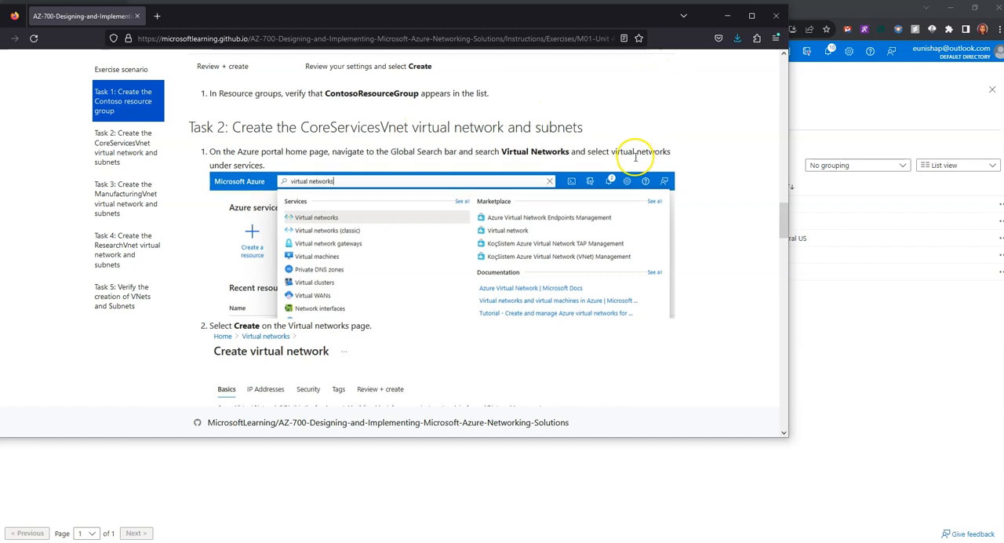
Switch back to the Azure portal, search for the Virtual networks service and start creating a virtual network.
left_click_drag(533, 11, 0, 239)
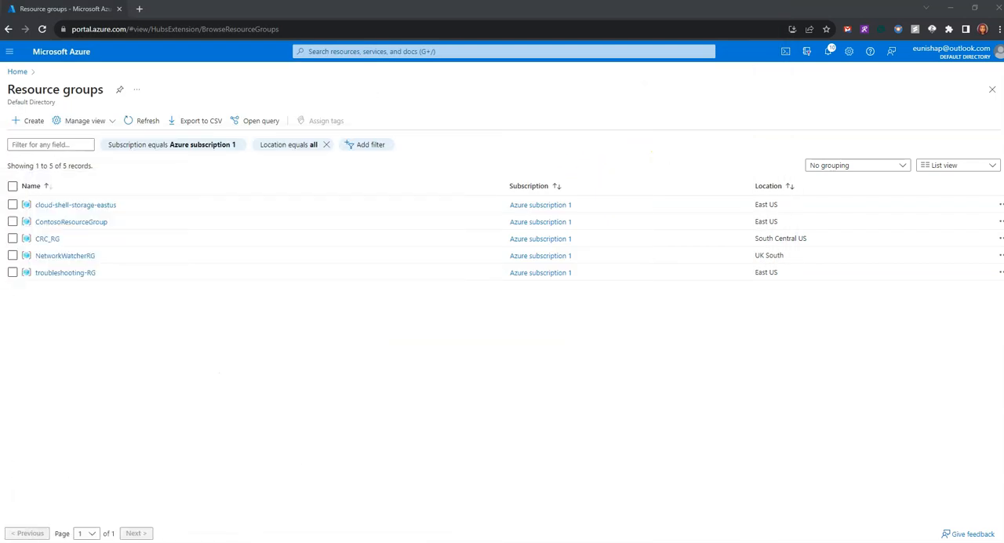
left_click(385, 52)
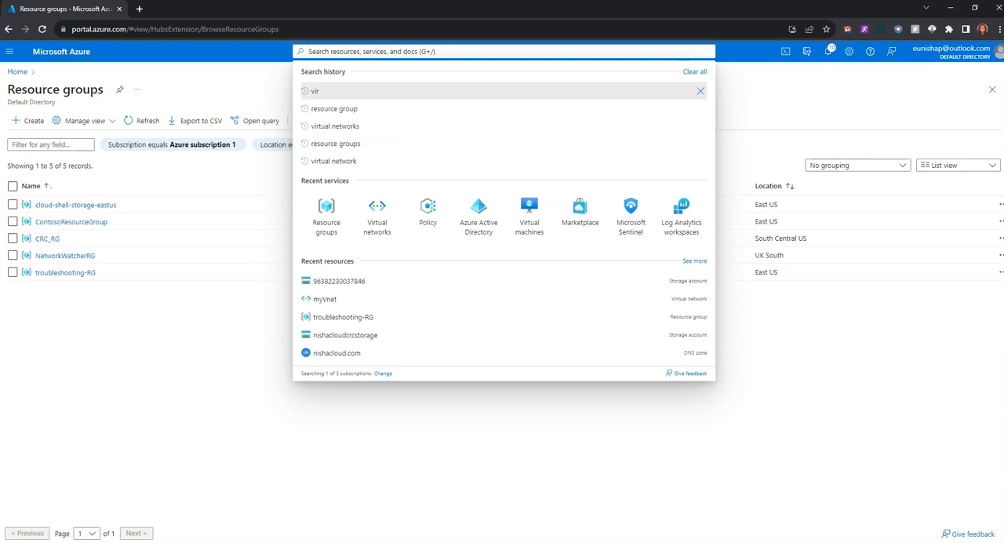
type("virtual n")
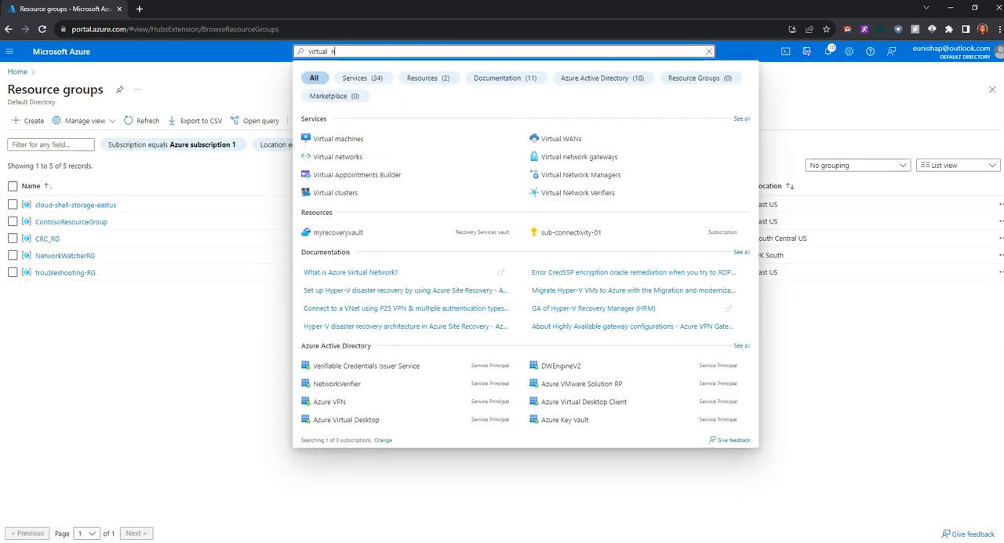
type("etwork")
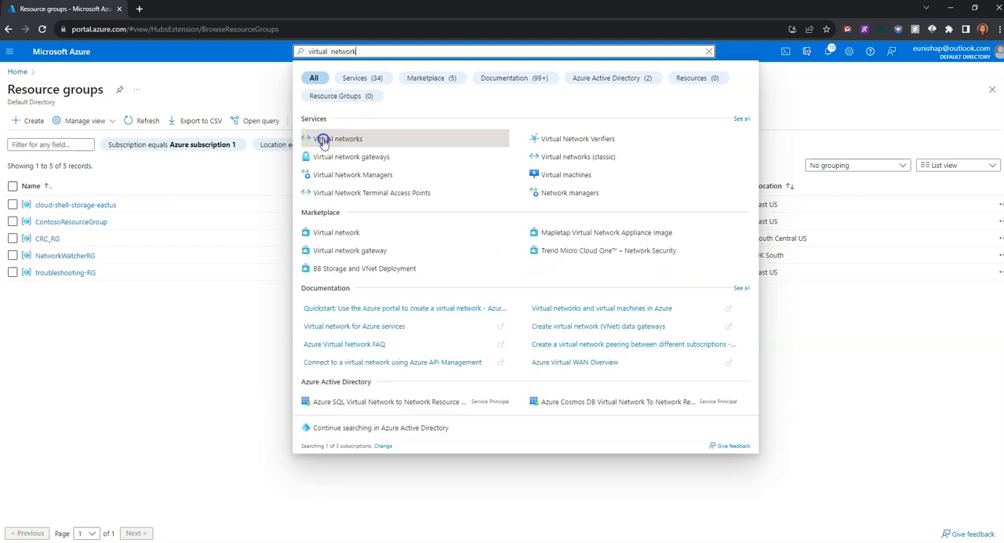
left_click(324, 138)
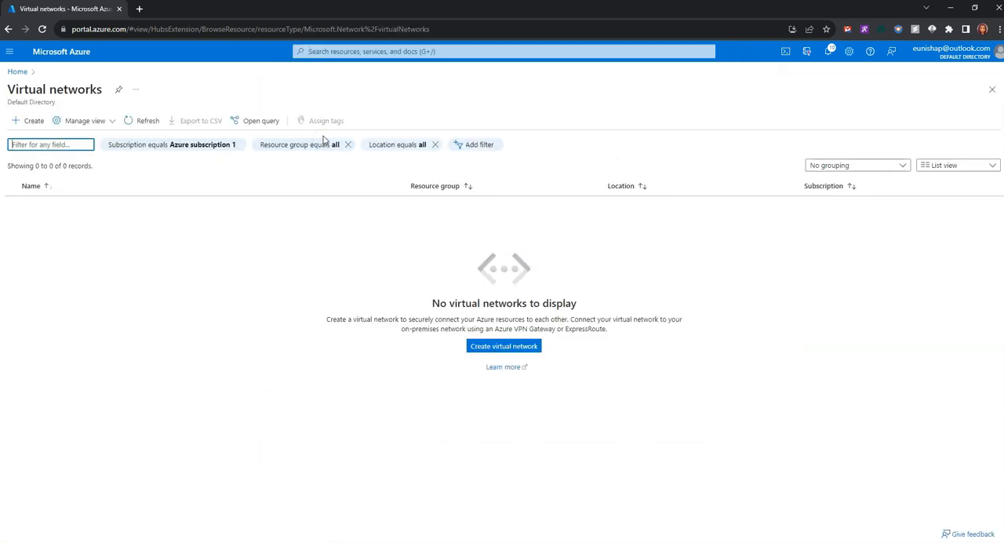
left_click(494, 355)
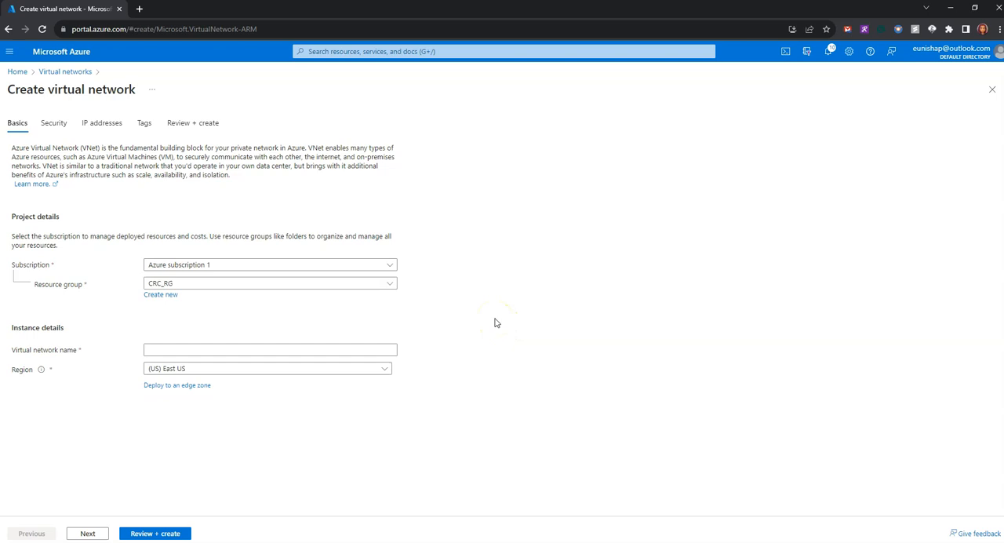
Assign the new virtual network to Azure subscription 1 and the resource group ContosoResourceGroup.
left_click(314, 271)
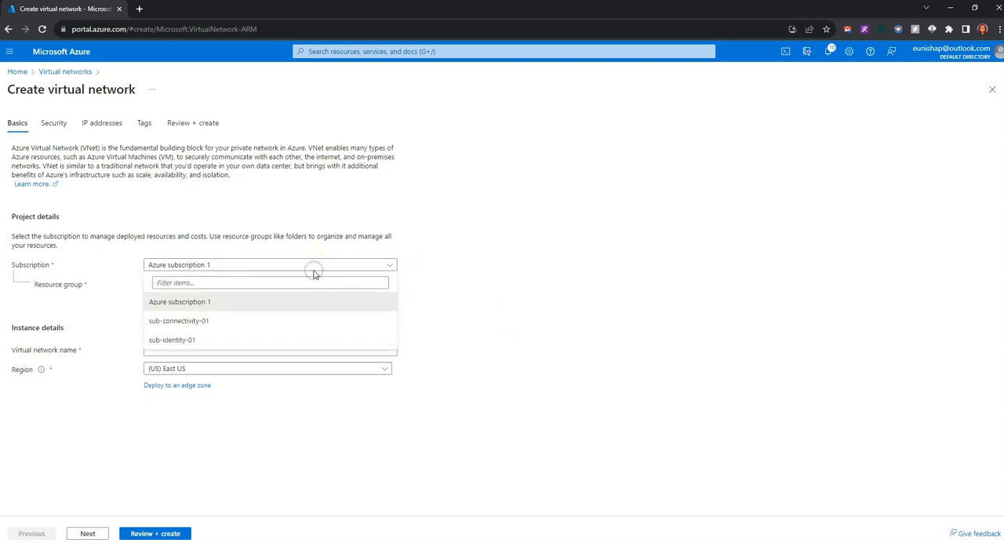
left_click(313, 268)
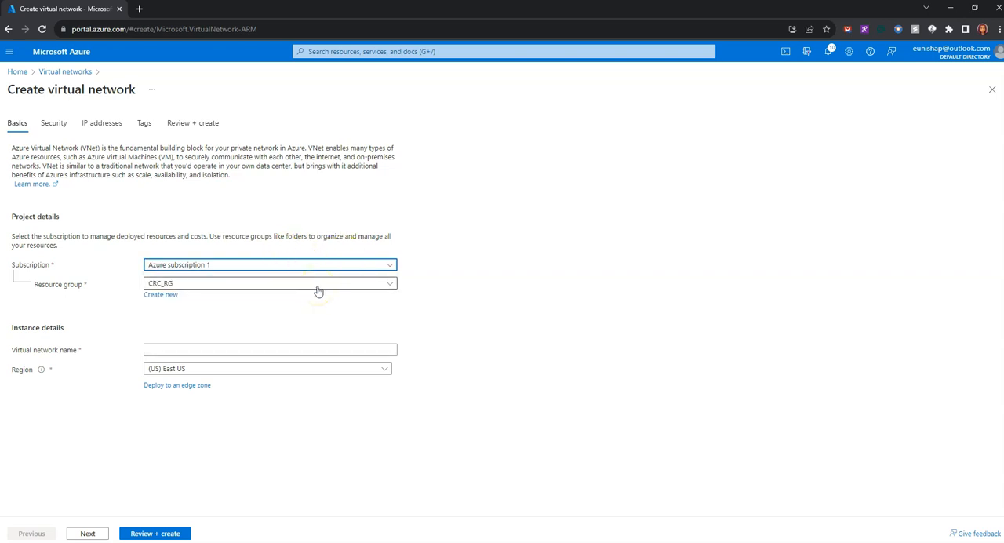
left_click(390, 285)
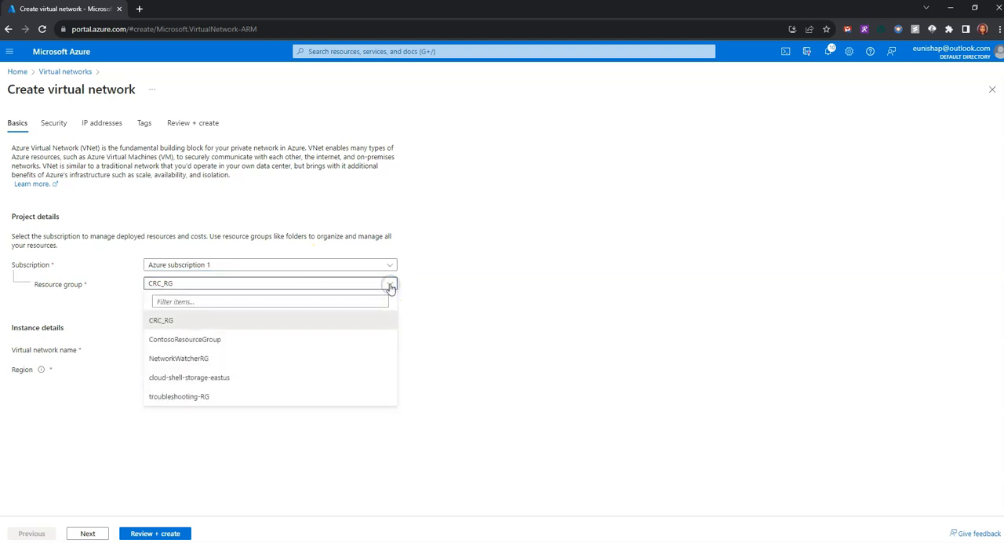
left_click(214, 343)
left_click(596, 353)
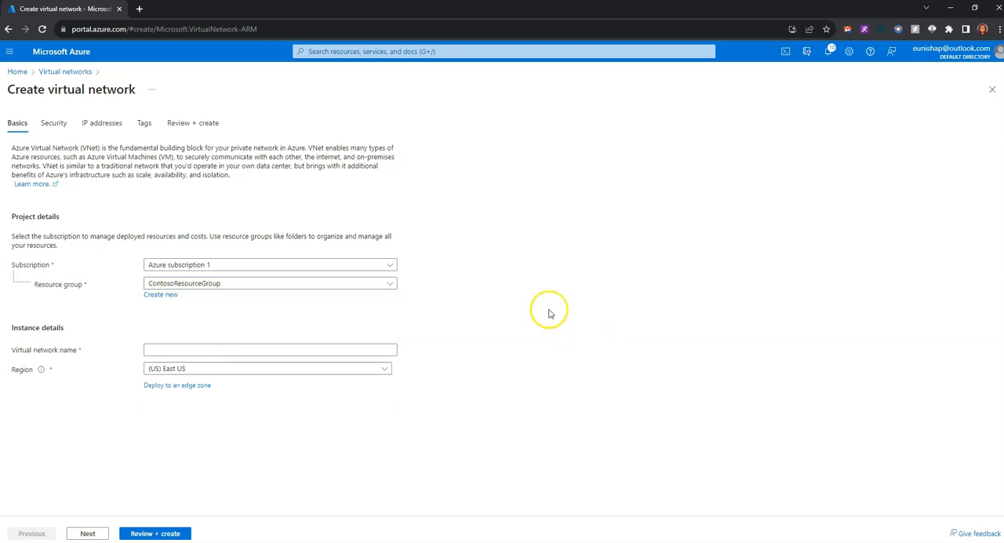
Name the new virtual network CoreServicesVnet.
left_click(215, 353)
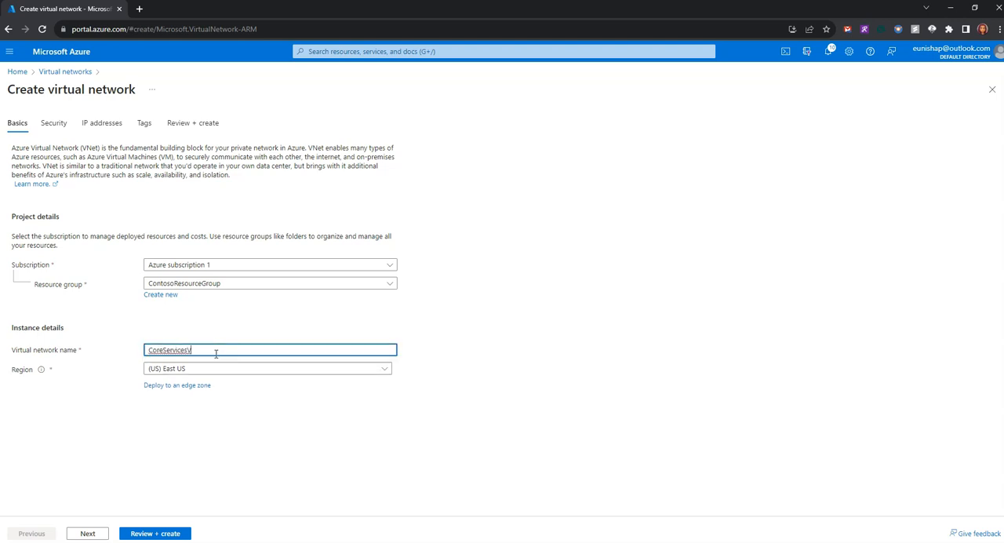
type("net")
left_click(36, 416)
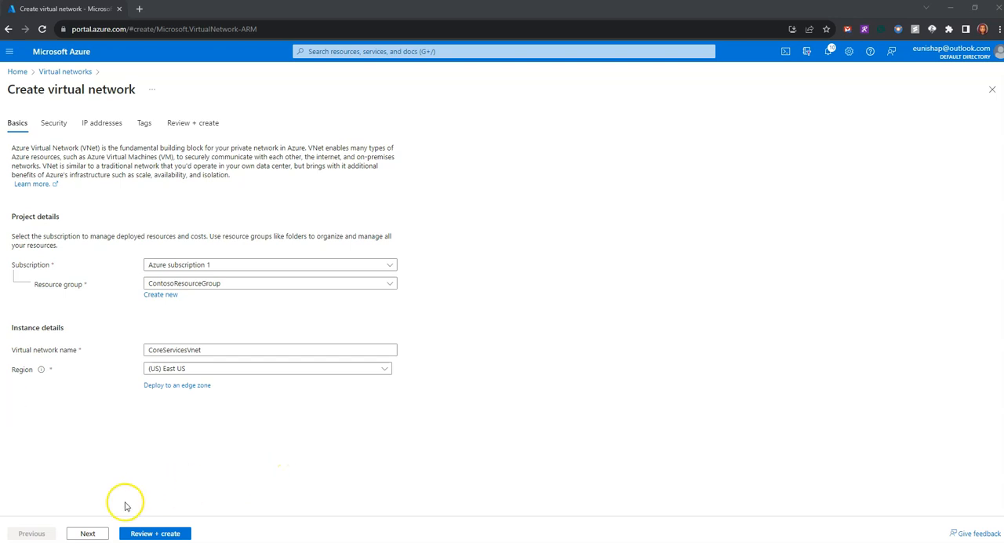
Go to the IP address settings and set the virtual network's IPv4 address space to 10.20.0.0/16.
left_click(93, 533)
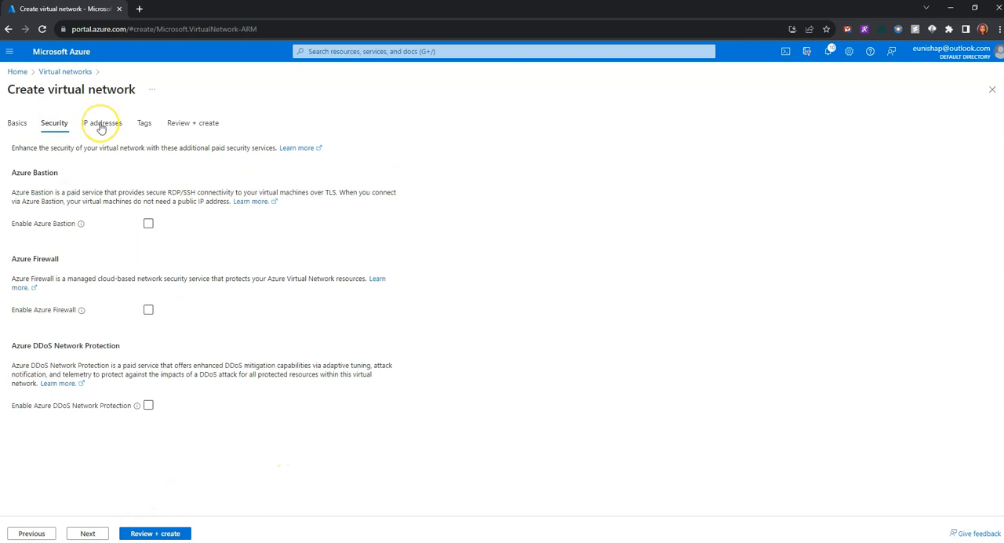
left_click(100, 125)
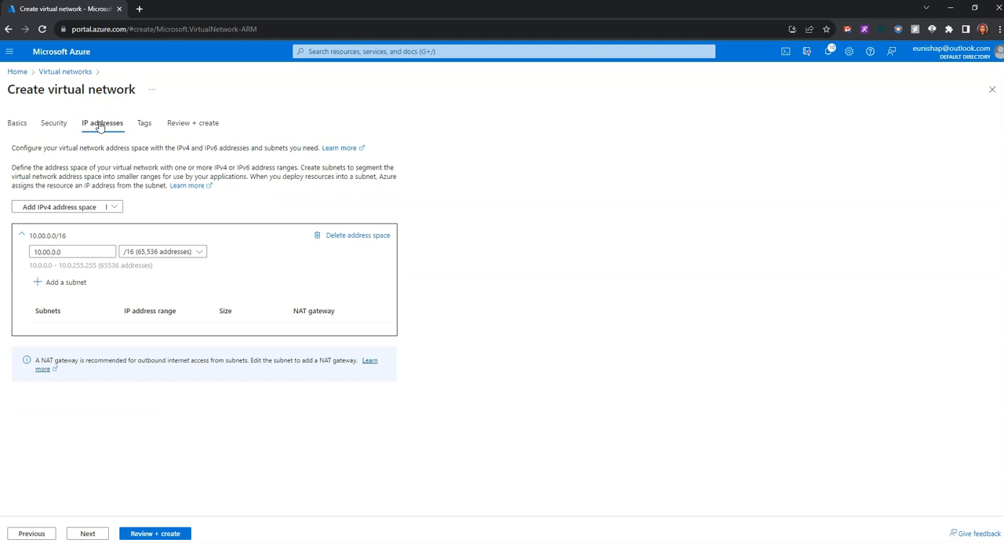
left_click(44, 252)
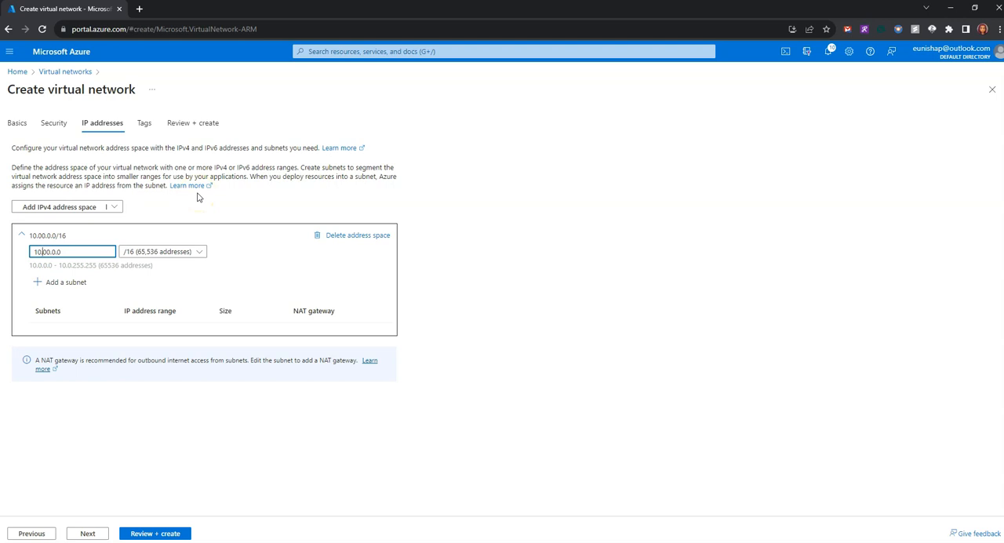
type("200")
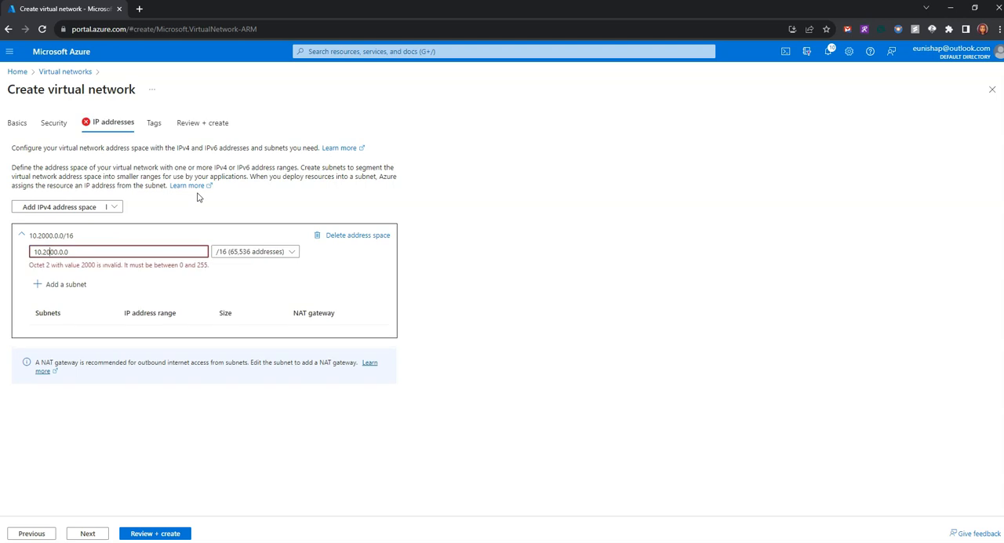
key("BackSpace")
key("BackSpace")
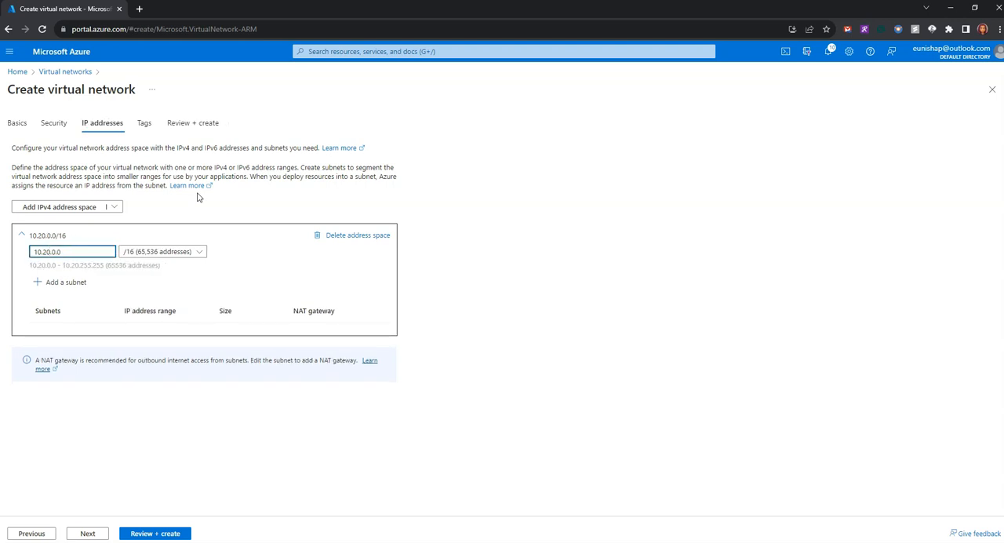
left_click(241, 257)
left_click(74, 318)
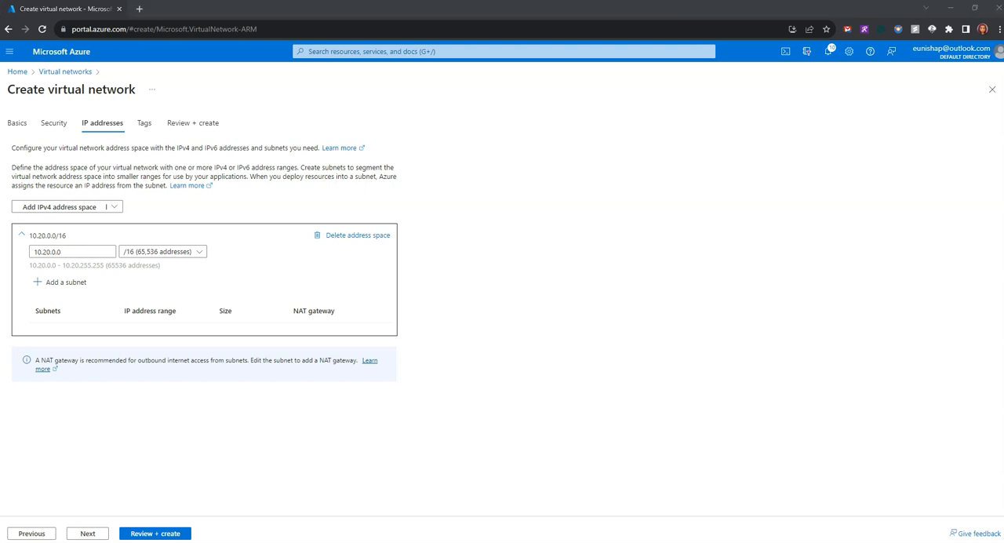
Add a subnet from the Virtual Network Gateway template, starting at 10.20.0.0 with size /27.
left_click(69, 284)
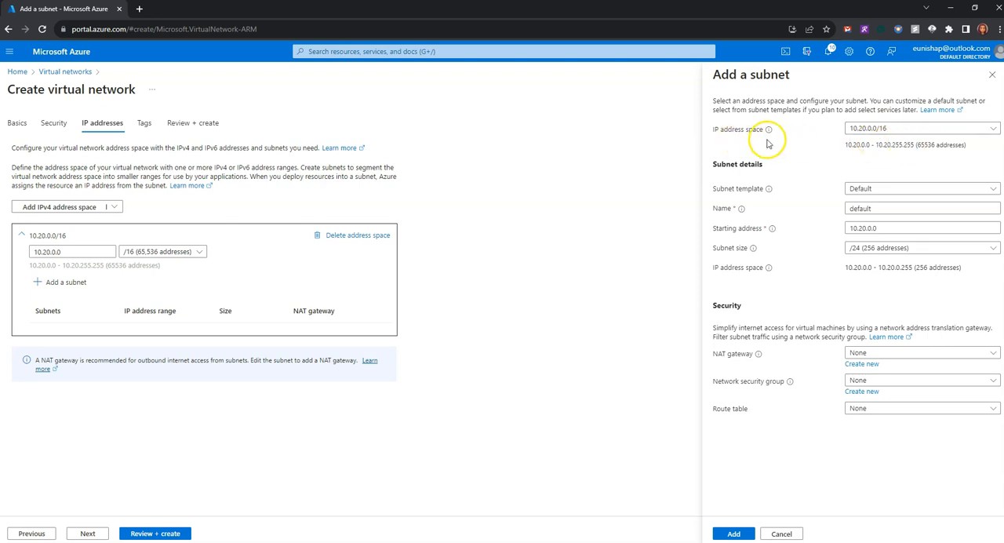
left_click(879, 189)
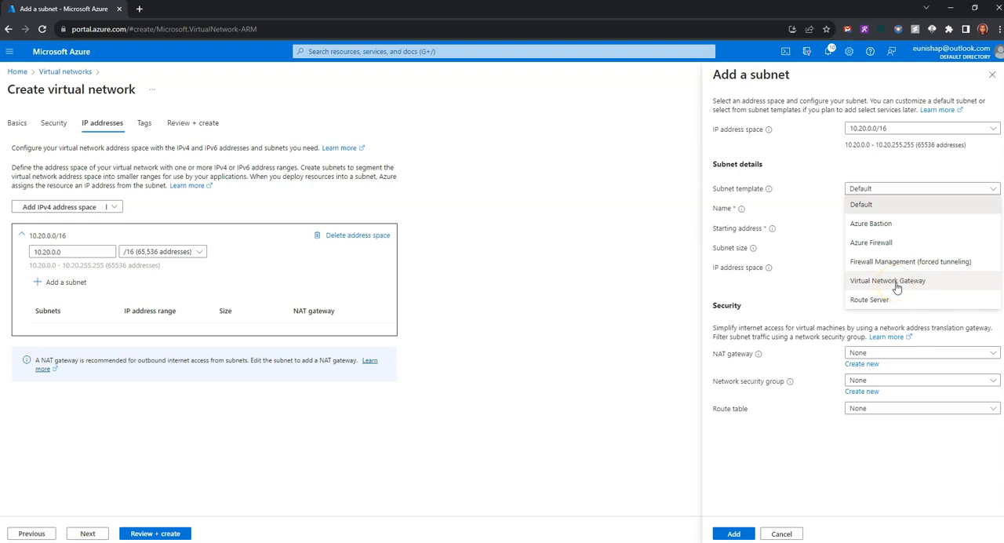
left_click(894, 284)
left_click(897, 228)
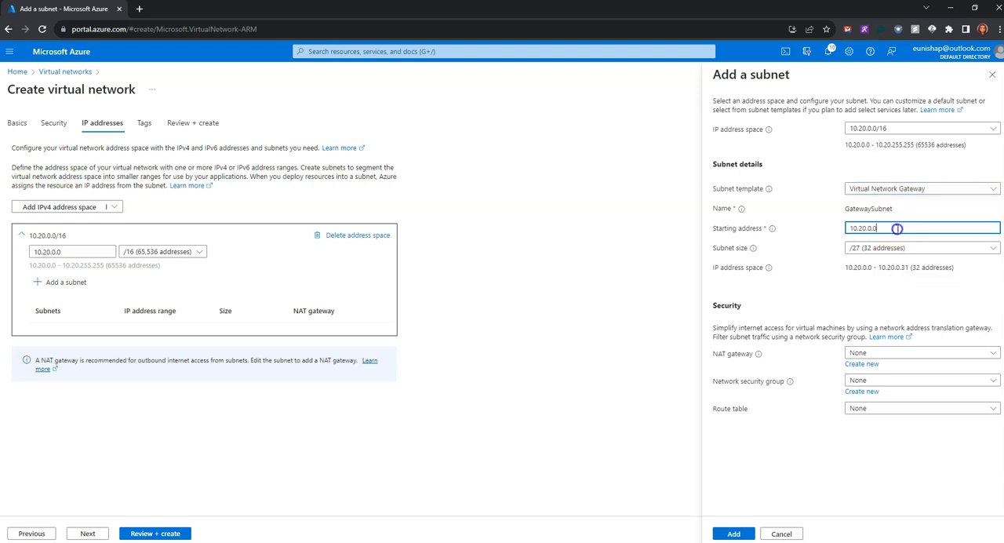
left_click_drag(902, 230, 849, 233)
left_click(890, 227)
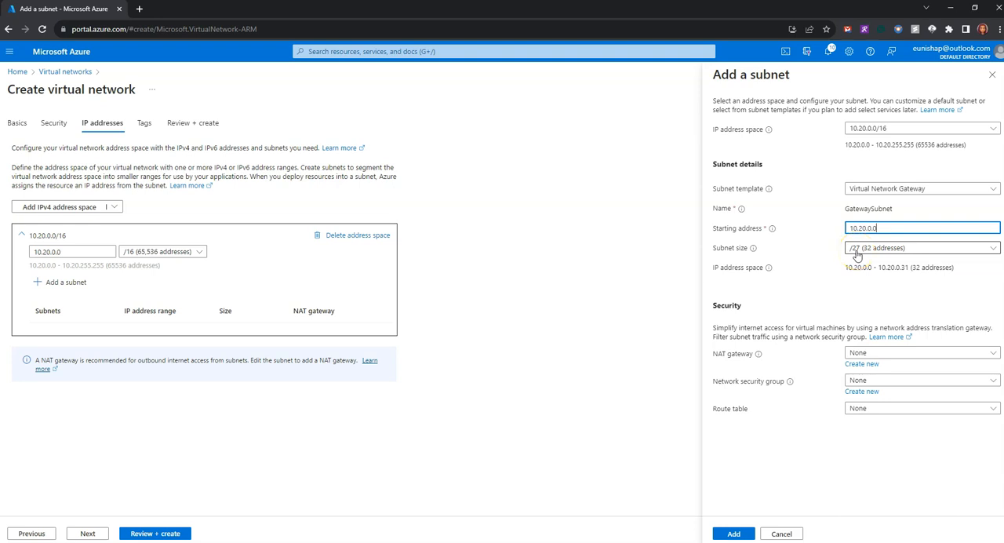
left_click(879, 354)
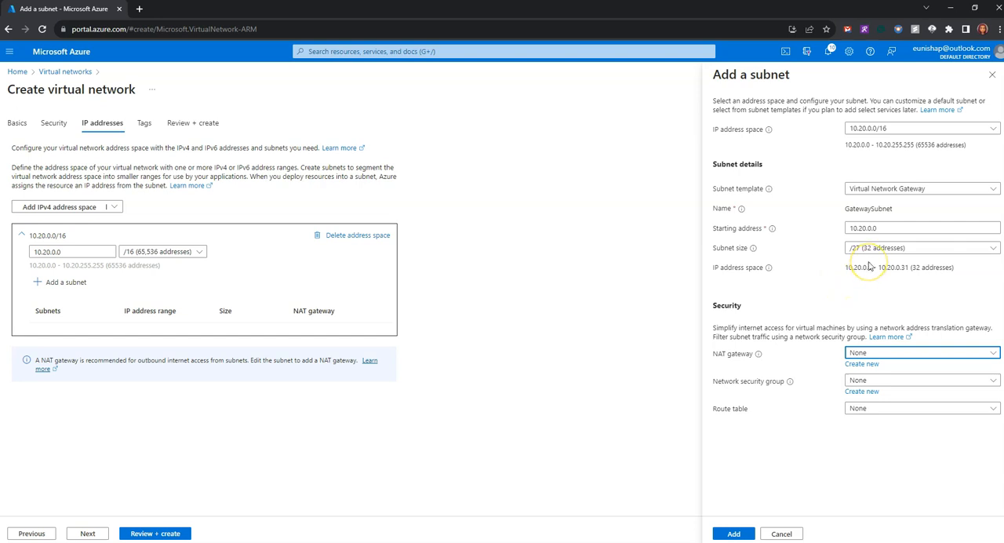
left_click(931, 349)
left_click(933, 349)
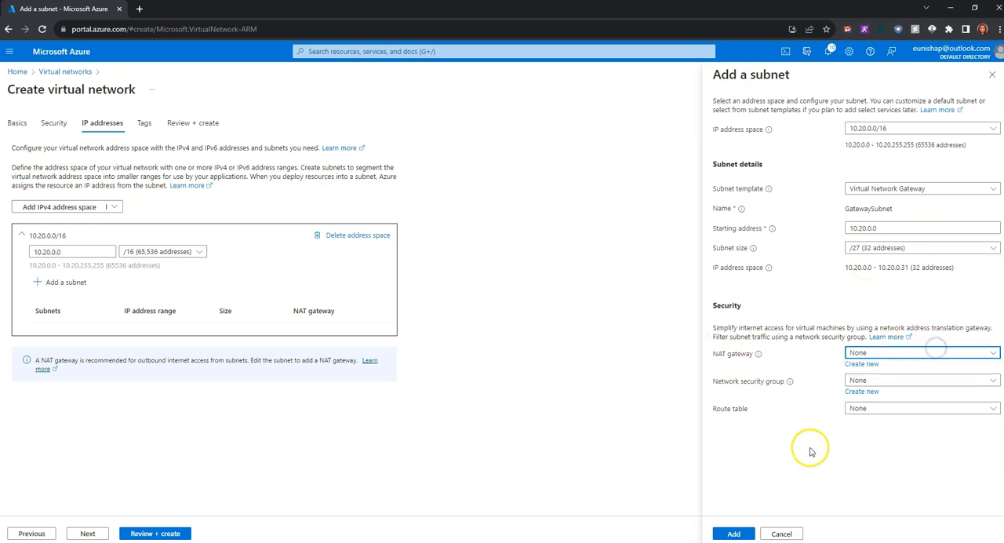
left_click(735, 533)
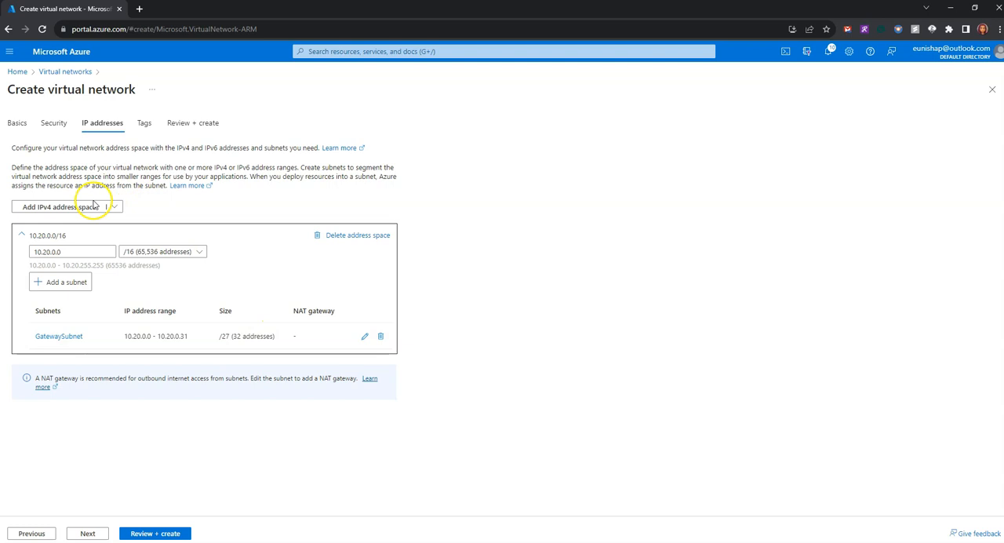
Add a subnet named SharedServicesSubnet with starting address 10.20.10.0 and size /24.
left_click(66, 283)
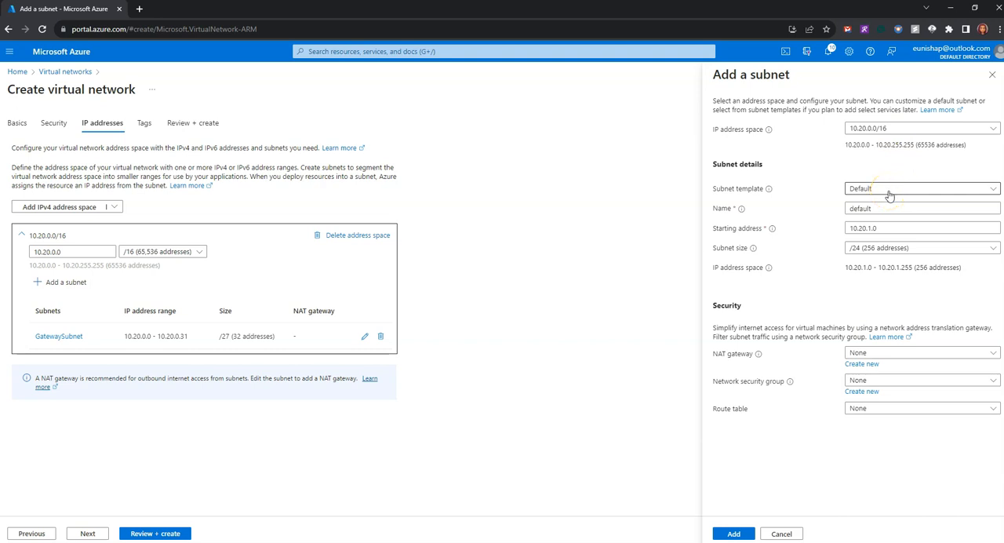
double_click(845, 208)
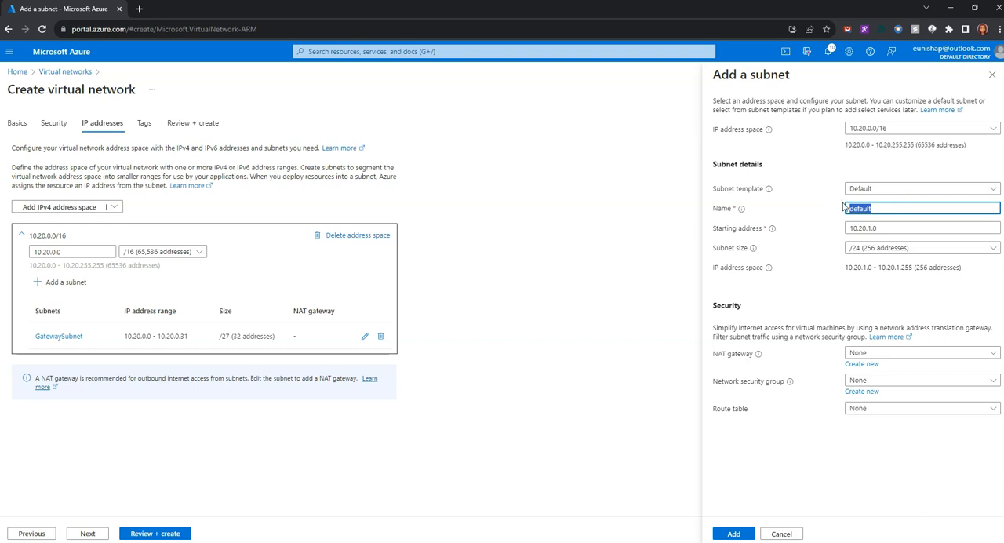
type("SharedServicesSubnet")
key("Tab")
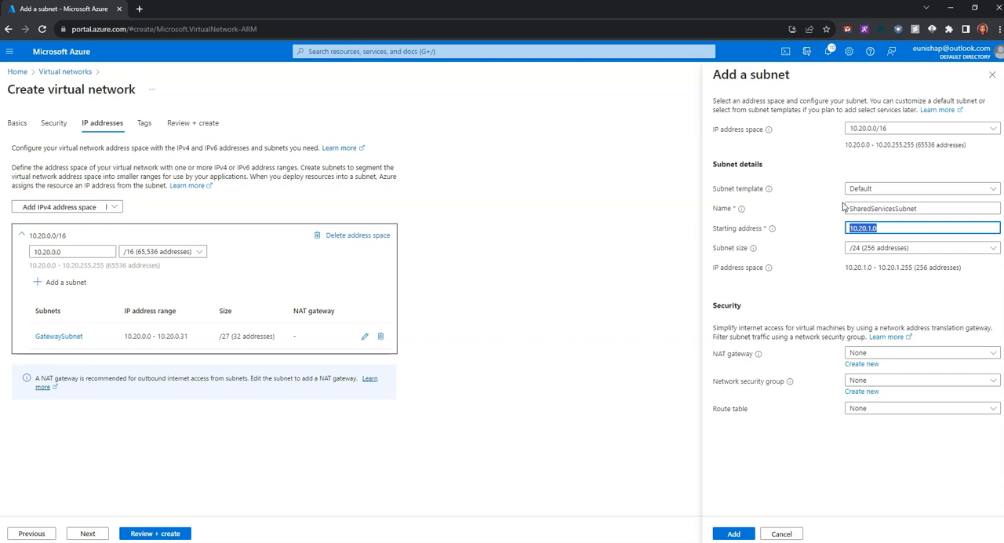
left_click(909, 226)
type("0")
left_click(898, 296)
left_click(736, 533)
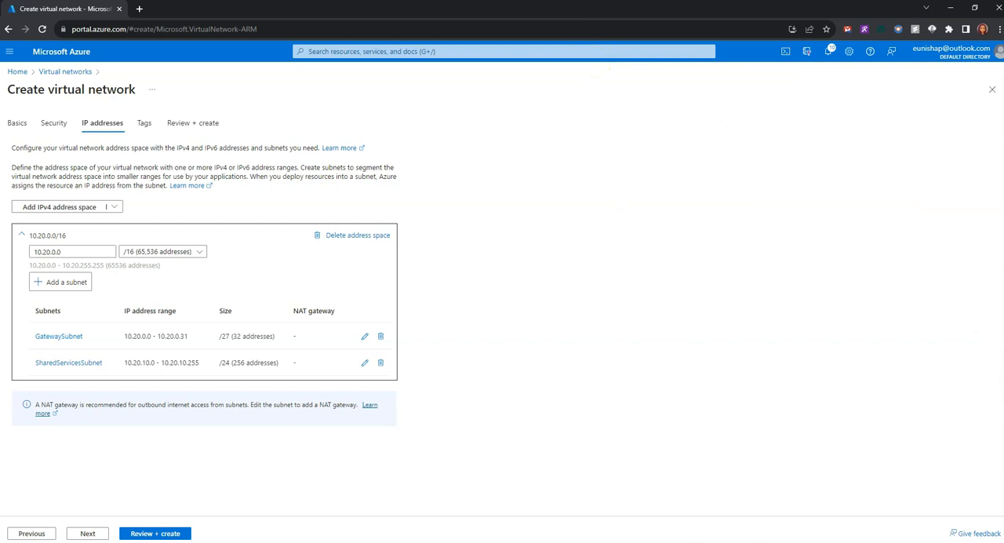
Add a subnet named DatabaseSubnet with starting address 10.20.20.0 and size /24.
left_click(57, 283)
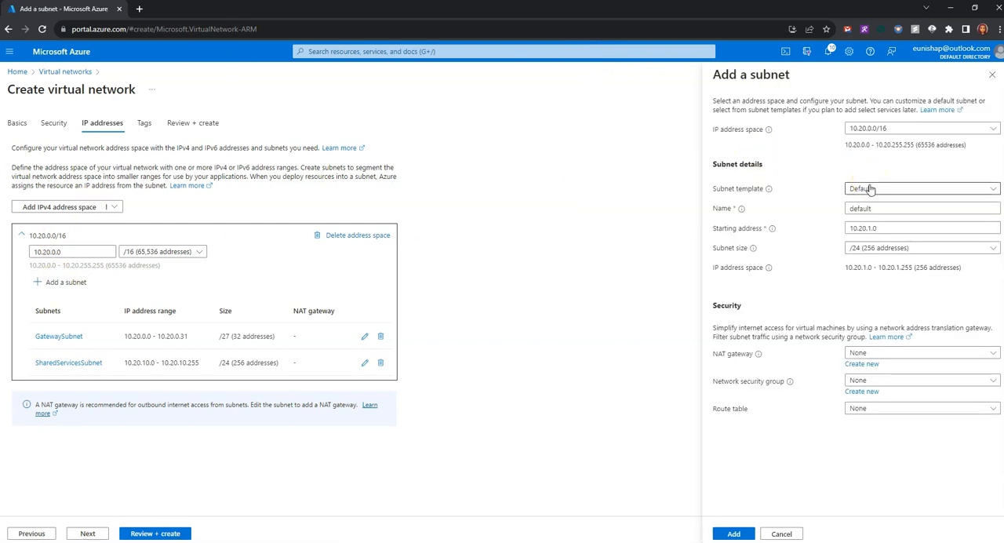
left_click(872, 195)
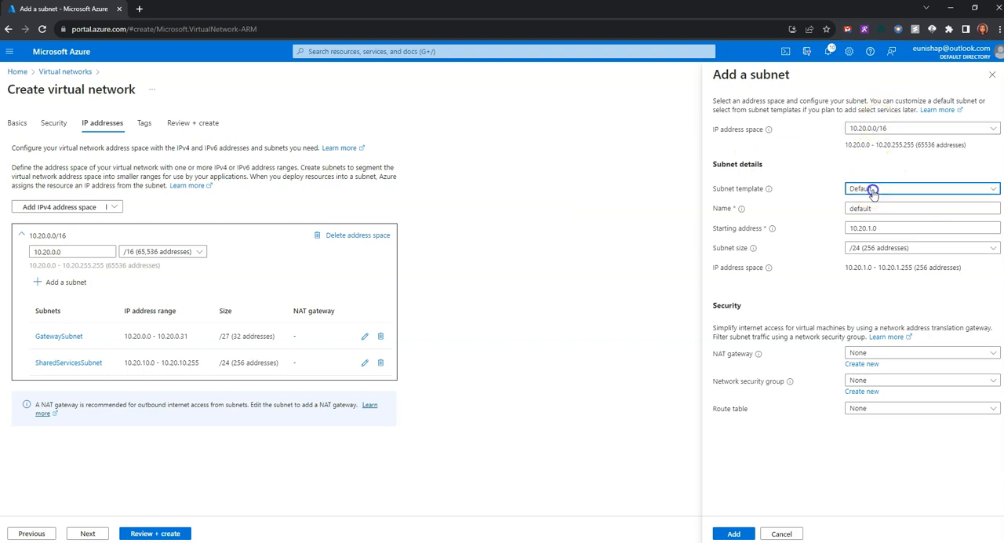
left_click(872, 195)
left_click(878, 208)
left_click_drag(879, 208, 833, 208)
type("DatabaseSubnet")
key("Tab")
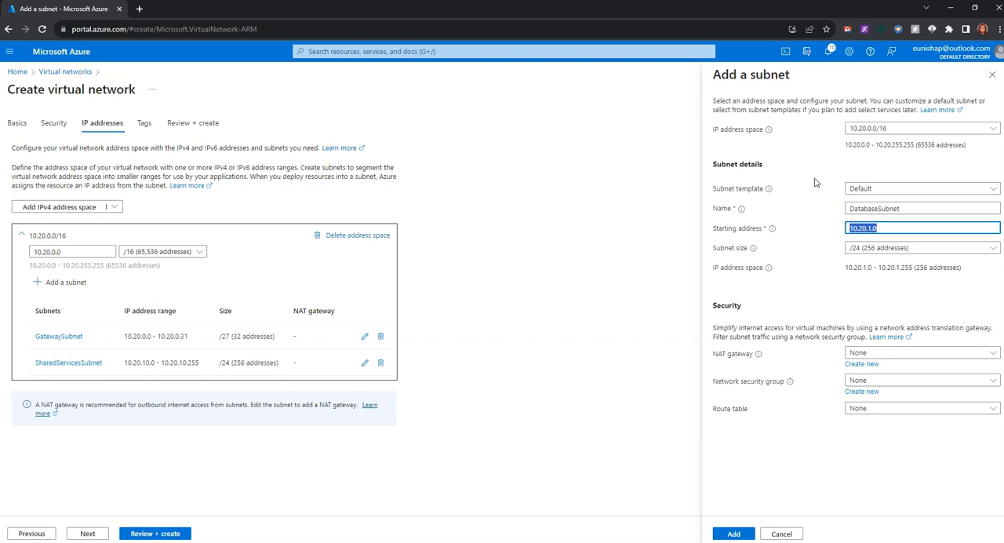
left_click(869, 227)
key("BackSpace")
type("20")
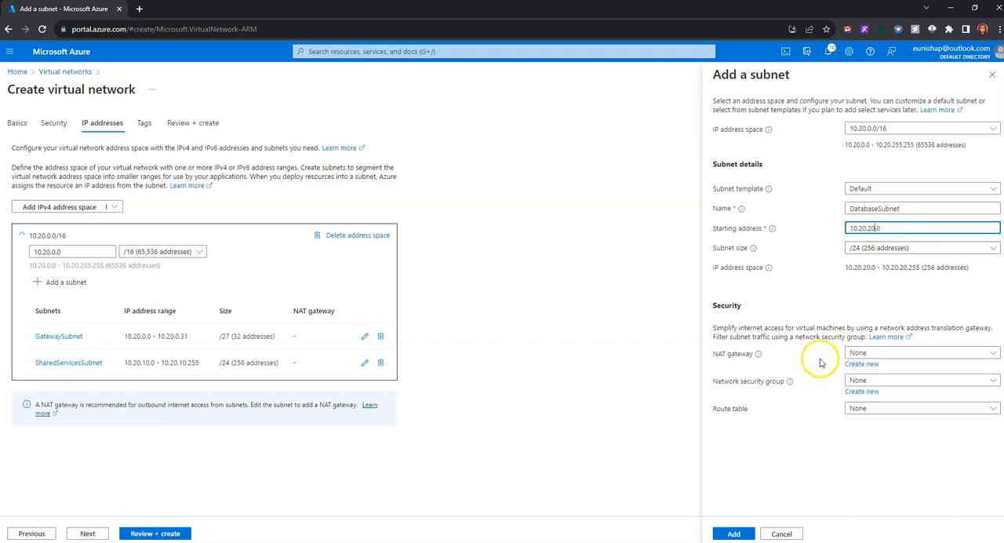
left_click(734, 534)
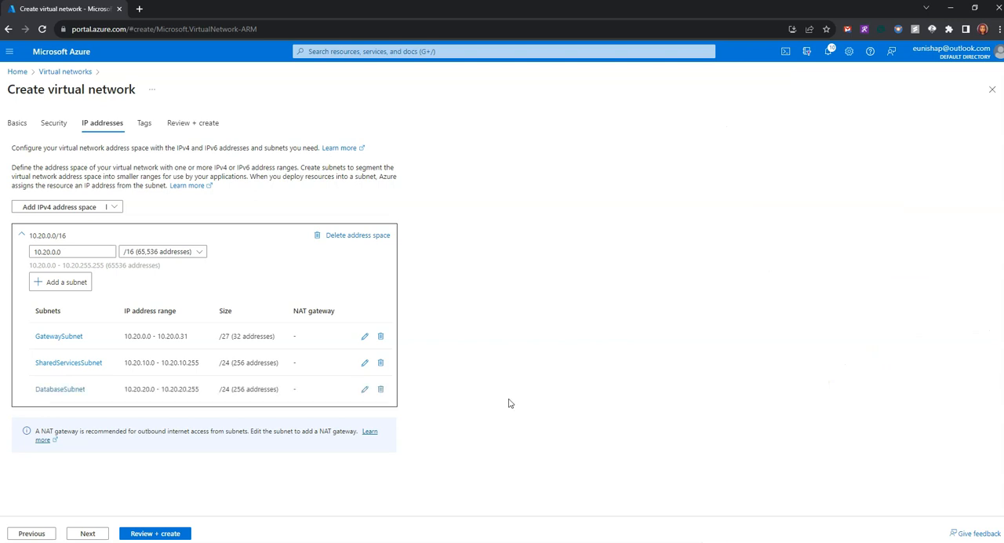
Add a subnet named PublicWebServiceSubnet with starting address 10.20.30.0 and size /24.
left_click(46, 284)
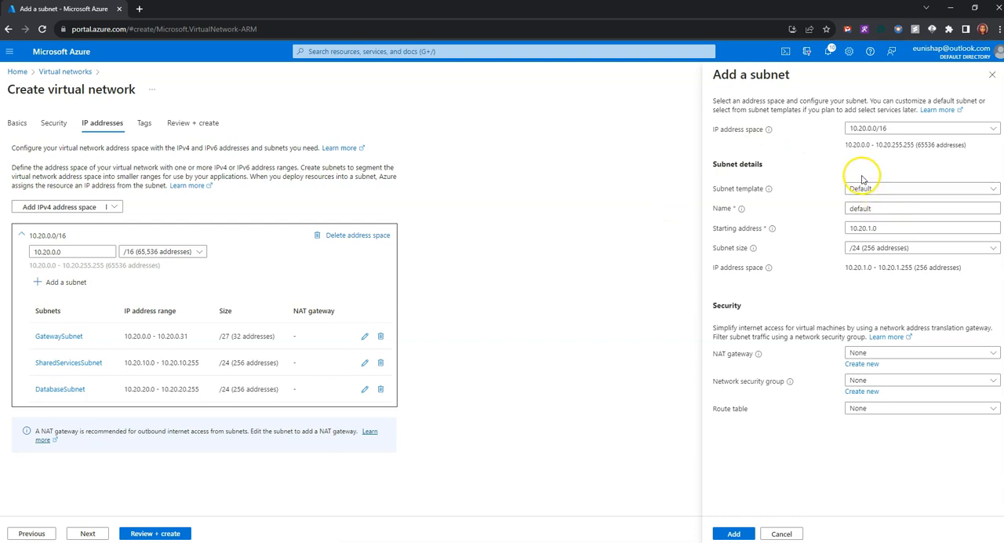
double_click(863, 208)
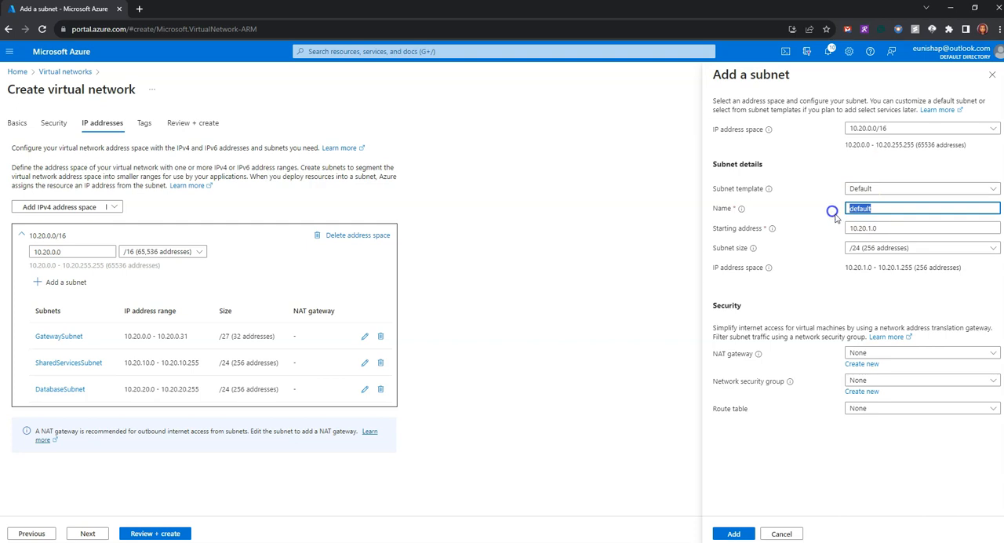
type("PublicWebServiceSubnet")
left_click(886, 228)
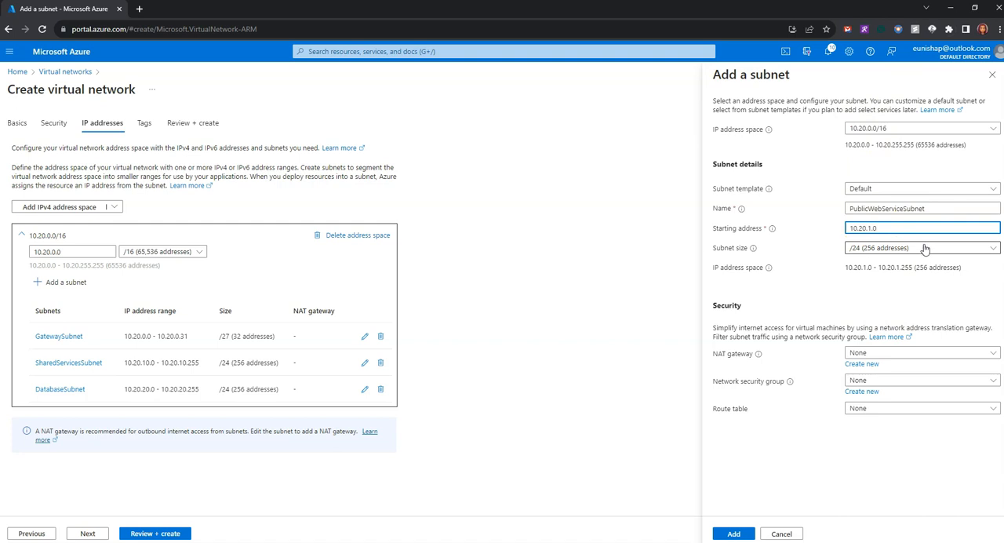
left_click(871, 227)
key("BackSpace")
type("30")
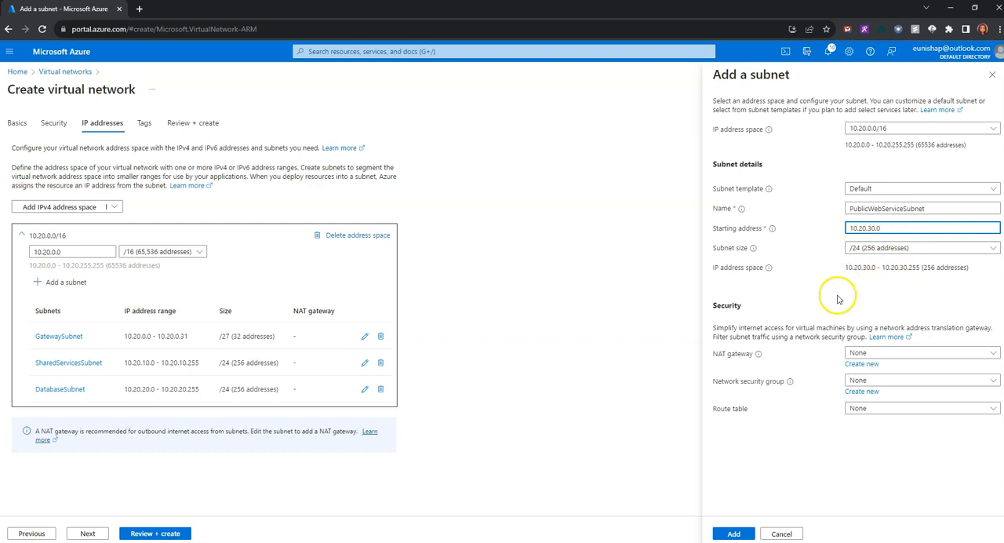
left_click(801, 293)
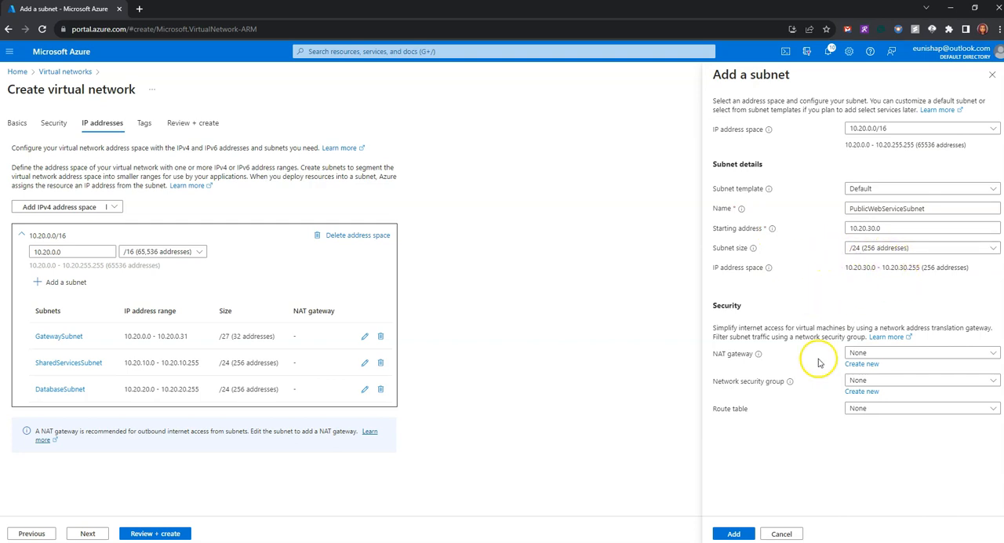
left_click(734, 534)
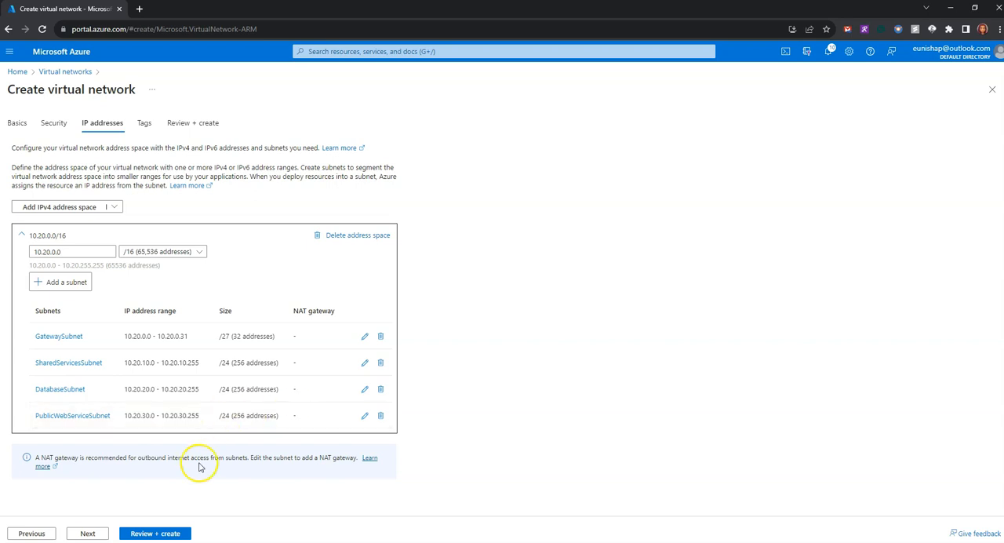
Review the CoreServicesVnet name, region, address space and subnets, and create the virtual network.
left_click(155, 532)
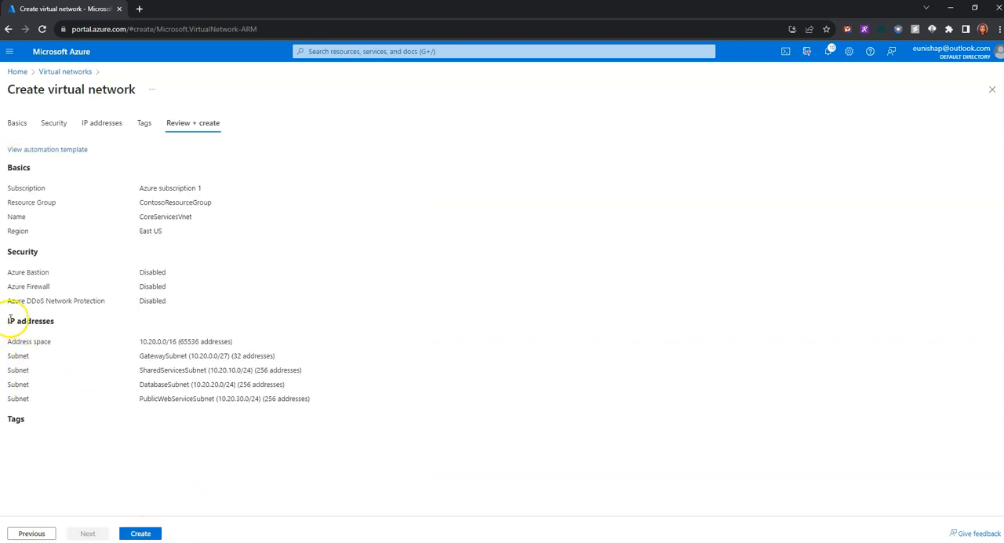
left_click_drag(6, 342, 290, 338)
left_click_drag(10, 353, 333, 400)
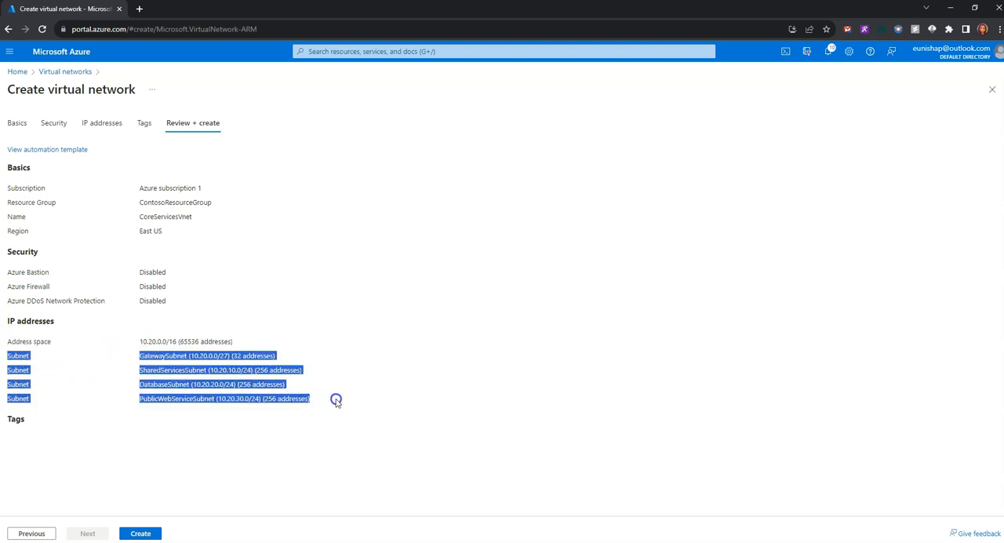
left_click_drag(198, 217, 9, 219)
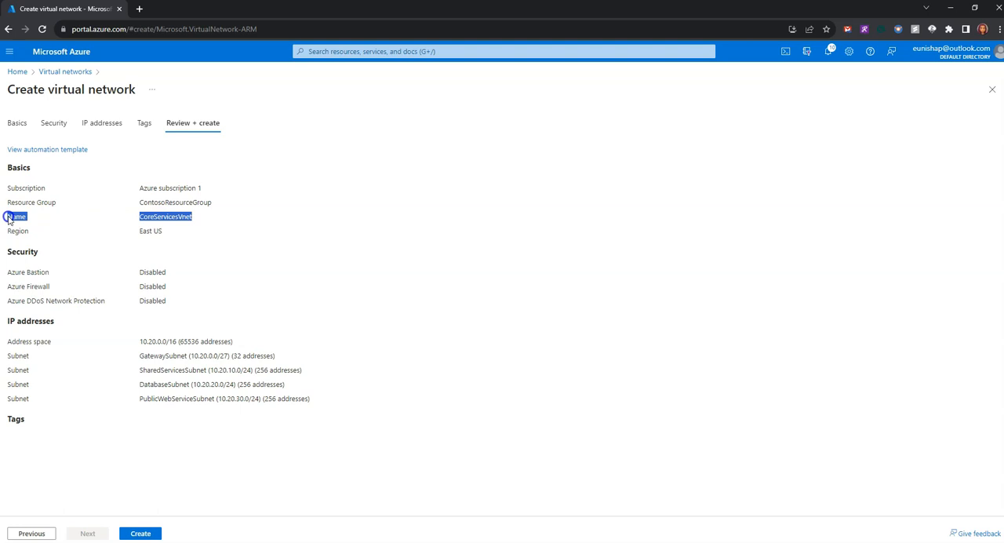
left_click_drag(168, 231, 6, 232)
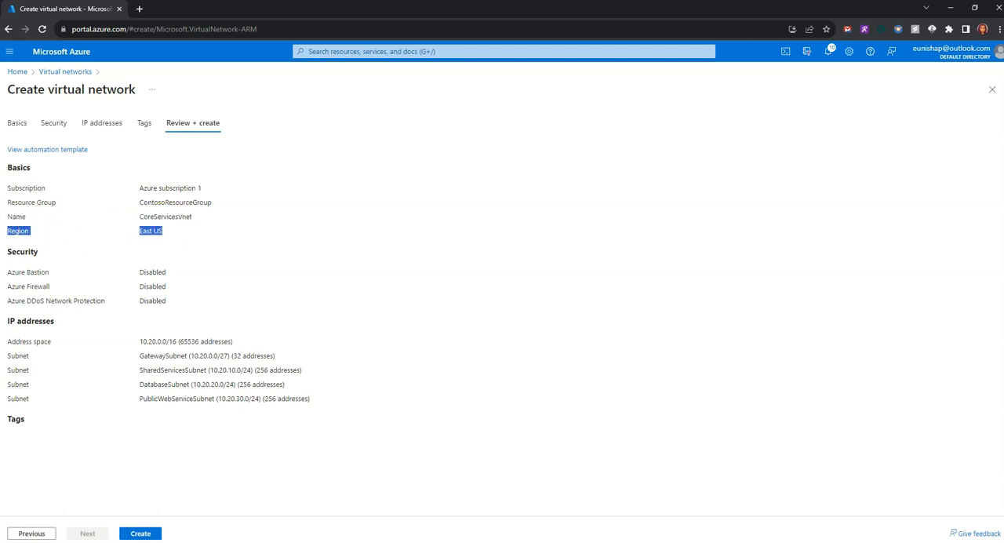
left_click(143, 533)
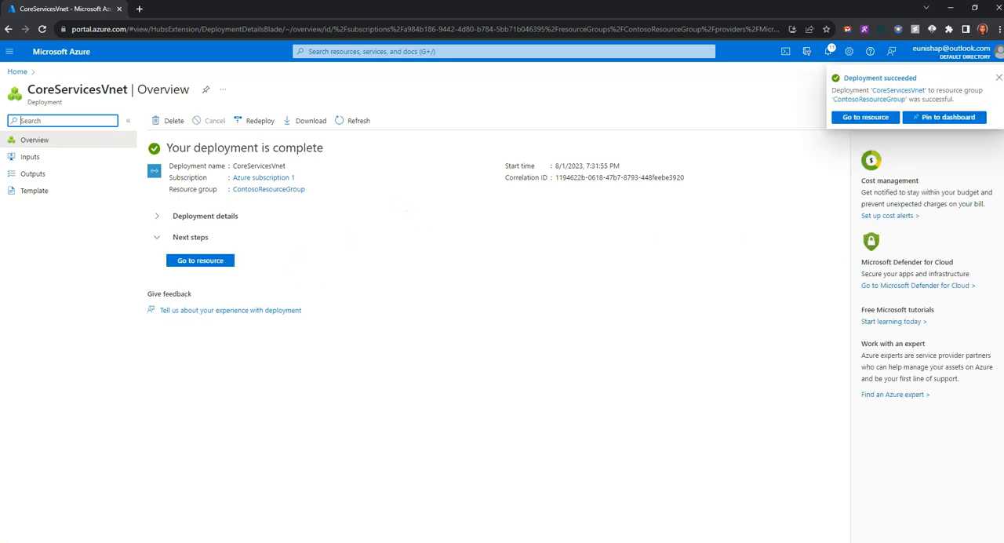
Switch to the AZ-700 lab instructions in Firefox and read the Task 3 settings and subnets for ManufacturingVnet.
key("alt+Tab")
left_click_drag(639, 228, 227, 216)
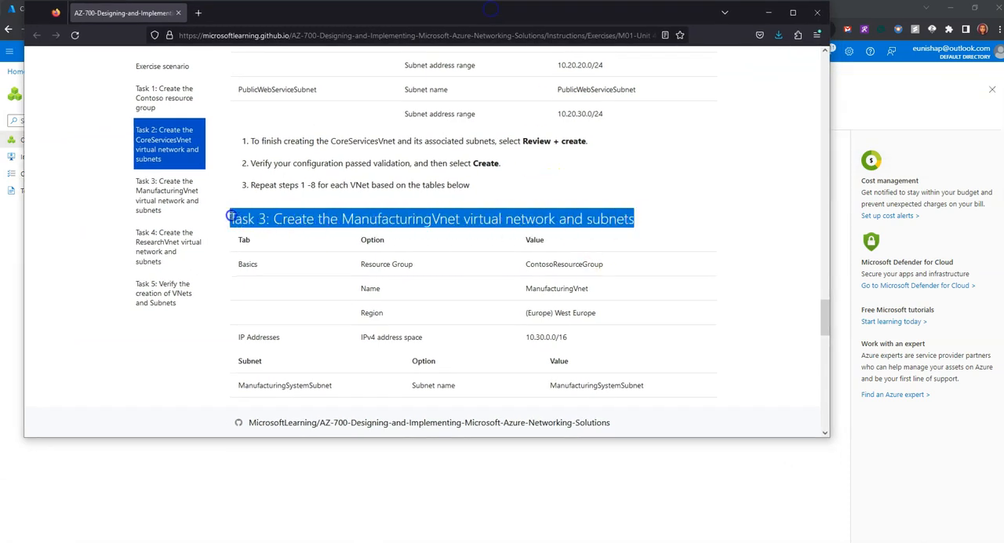
scroll(447, 279, "down", 3)
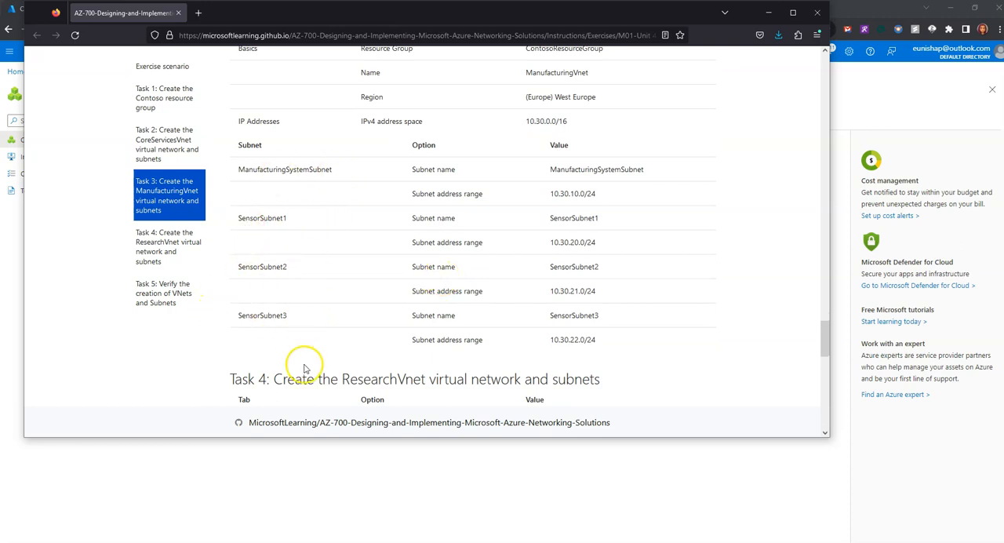
scroll(288, 370, "up", 2)
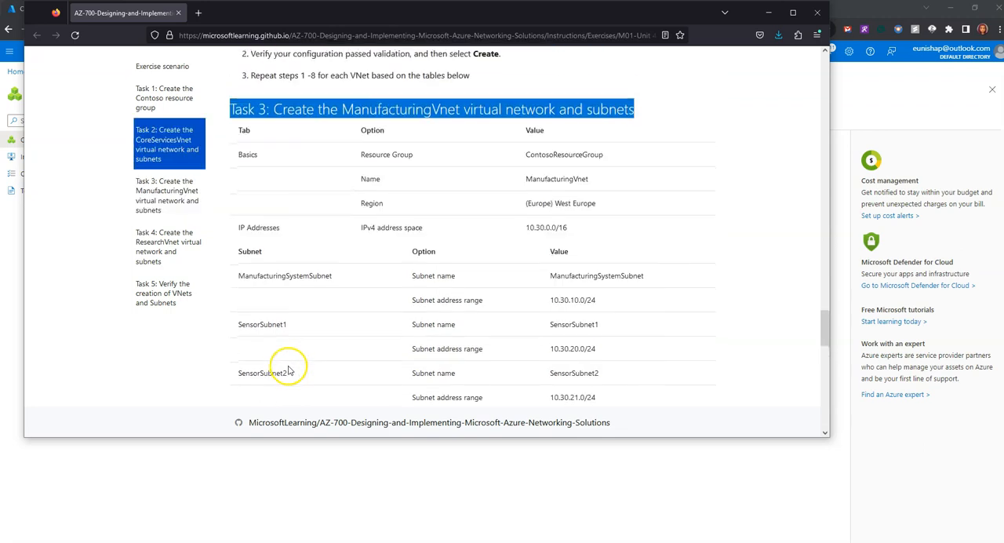
left_click_drag(590, 19, 0, 15)
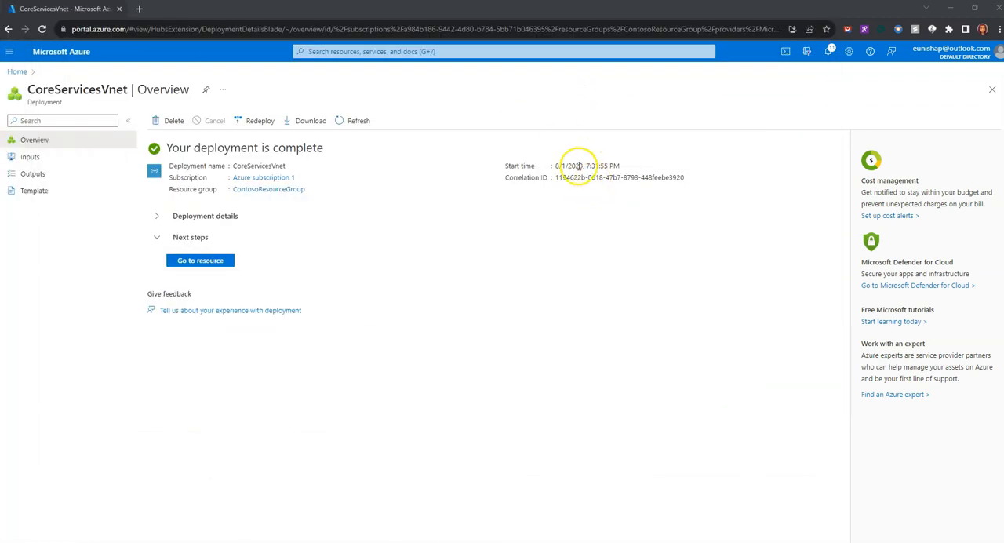
Start a new virtual network in the Azure portal under Azure subscription 1 and the ContosoResourceGroup resource group.
left_click(392, 52)
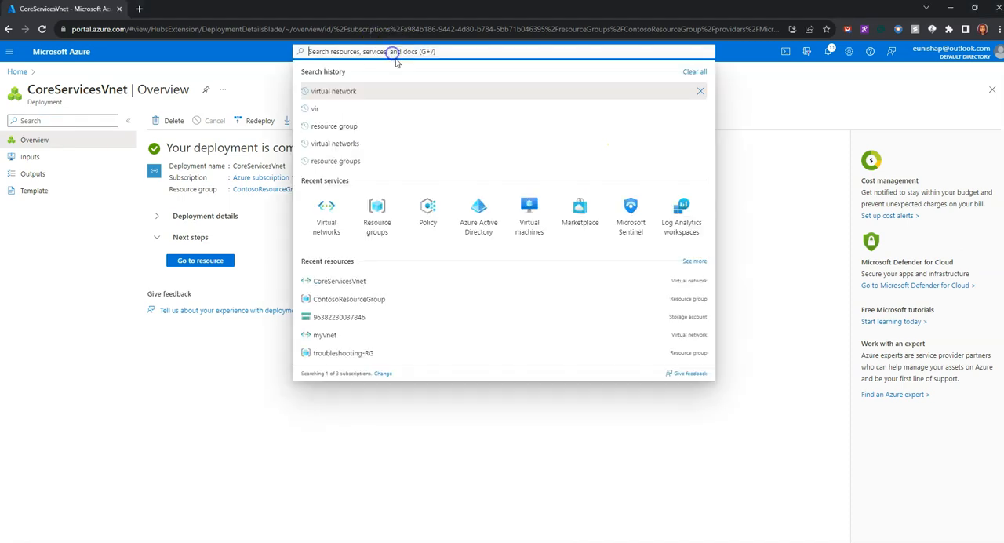
left_click(329, 210)
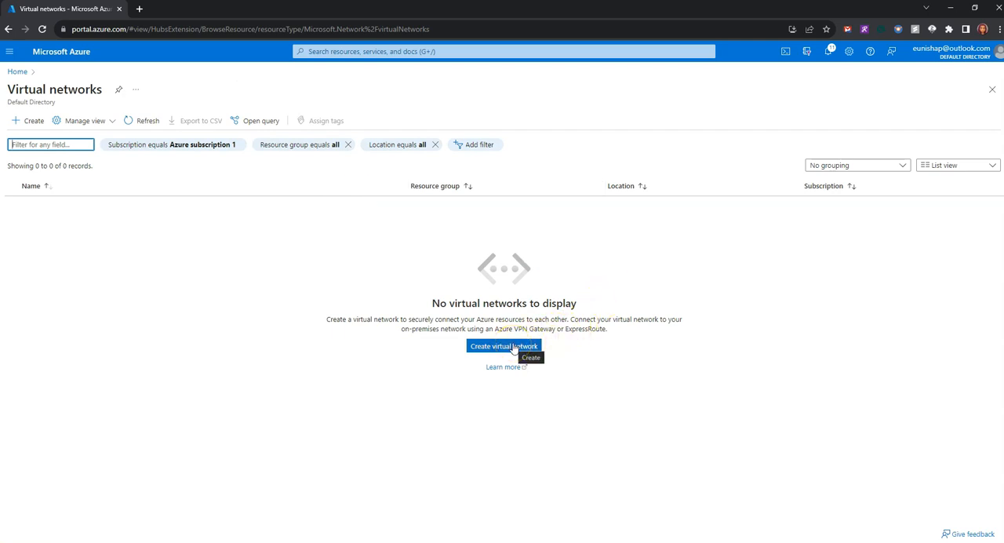
left_click(513, 346)
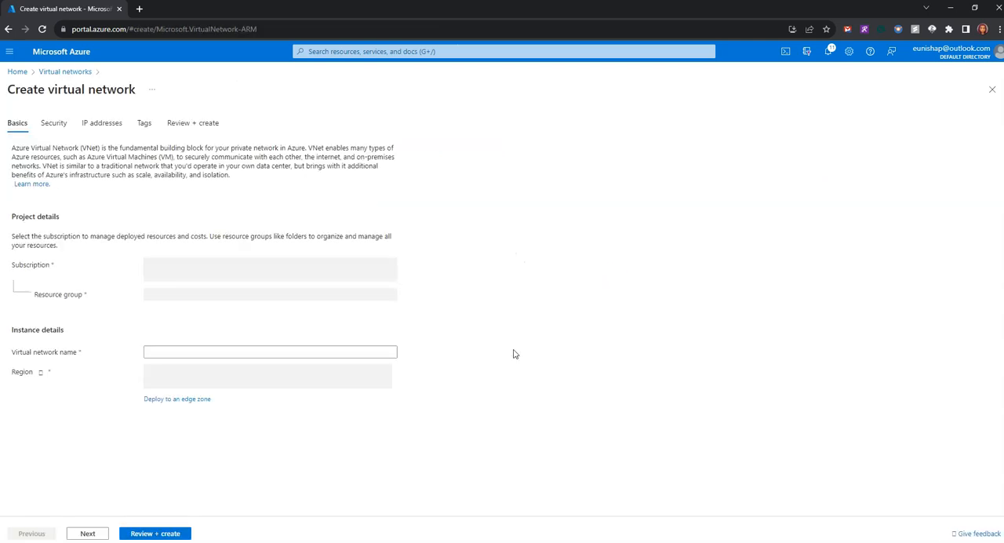
left_click(289, 271)
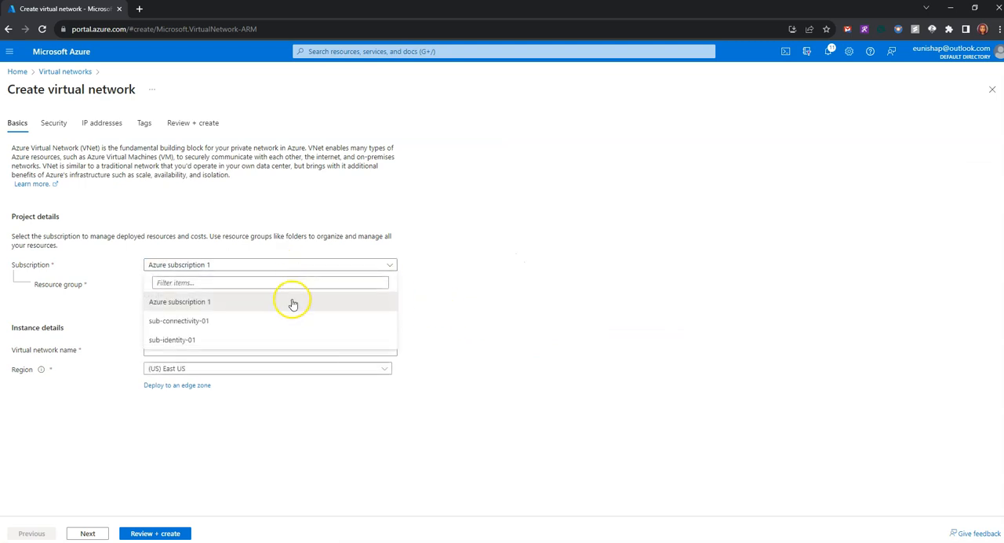
left_click(291, 301)
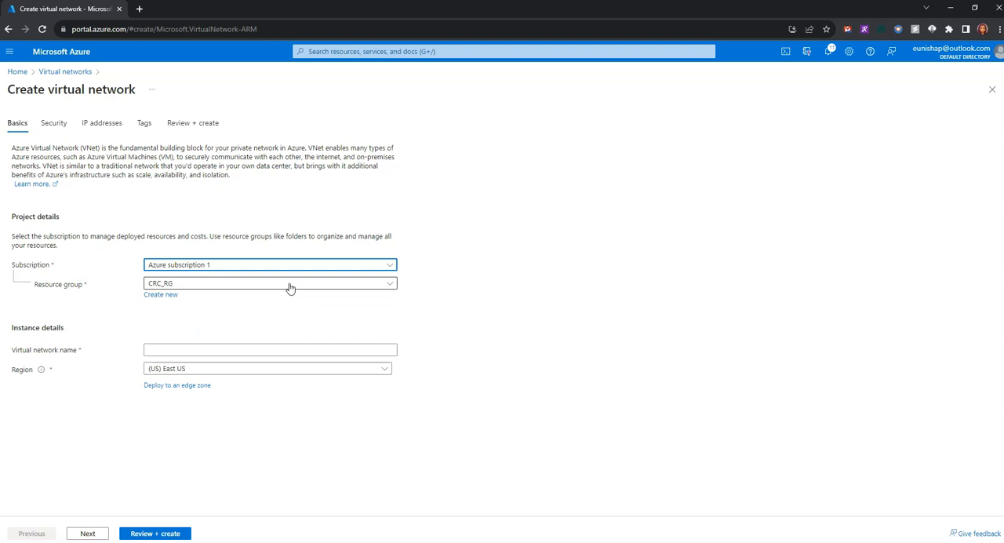
left_click(289, 287)
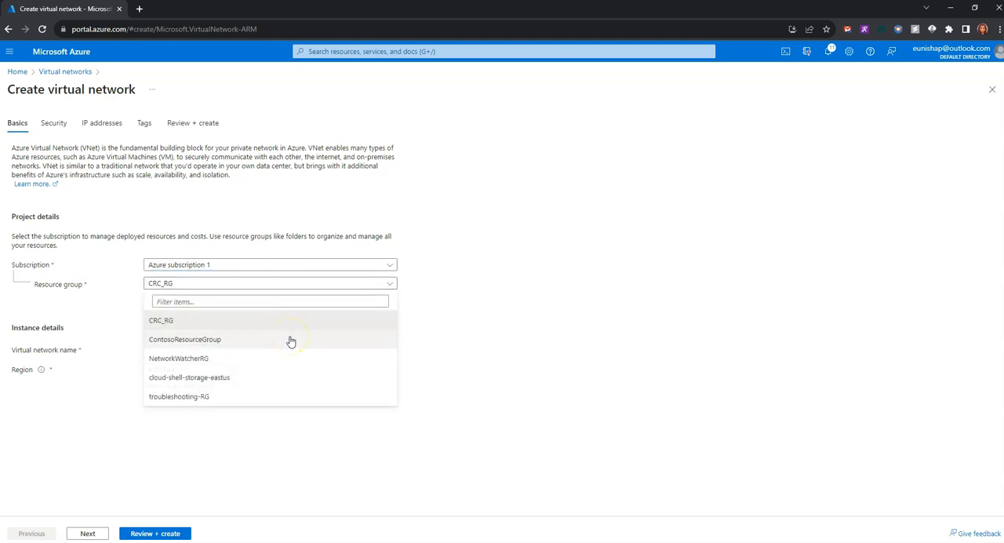
left_click(206, 338)
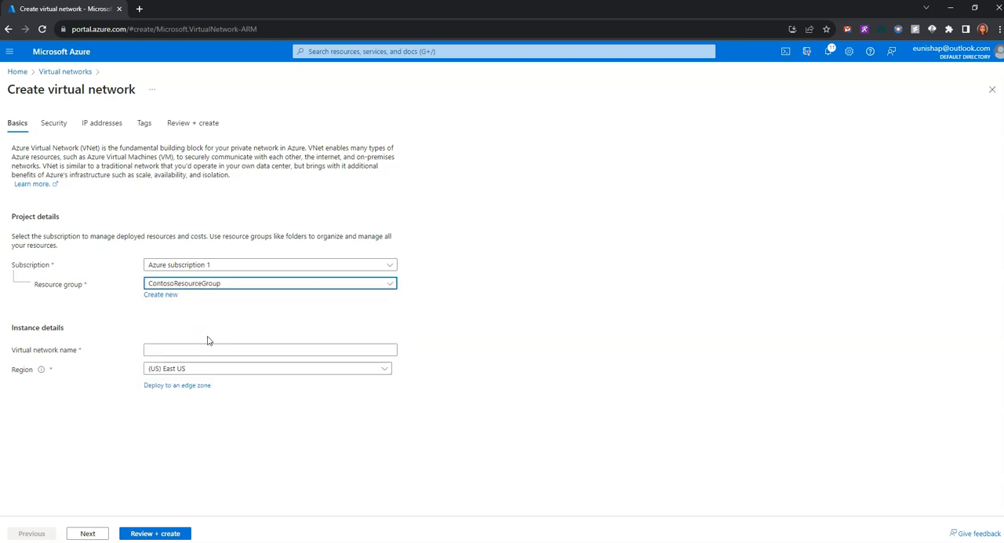
Name the virtual network ManufacturingVnet and set its region to (Europe) West Europe.
left_click(205, 351)
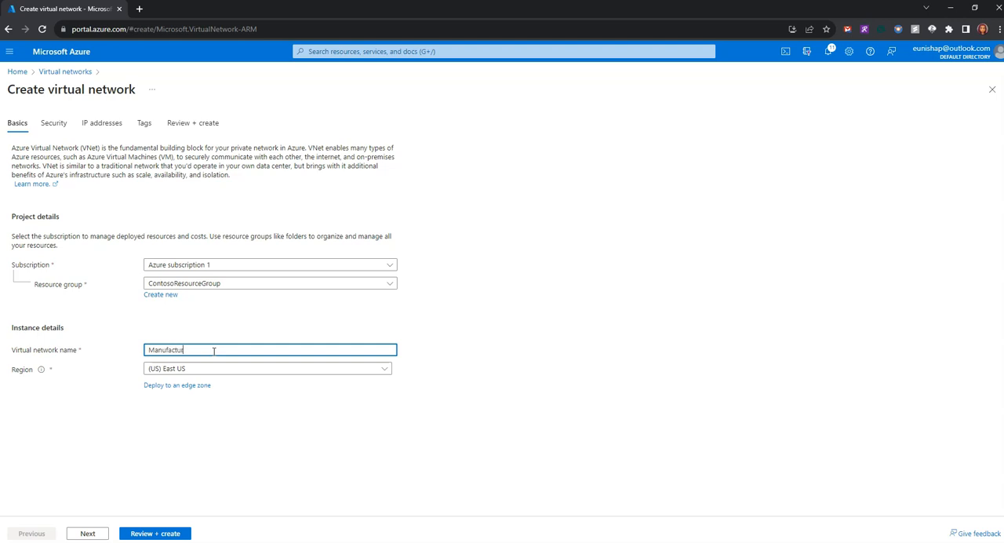
key("Tab")
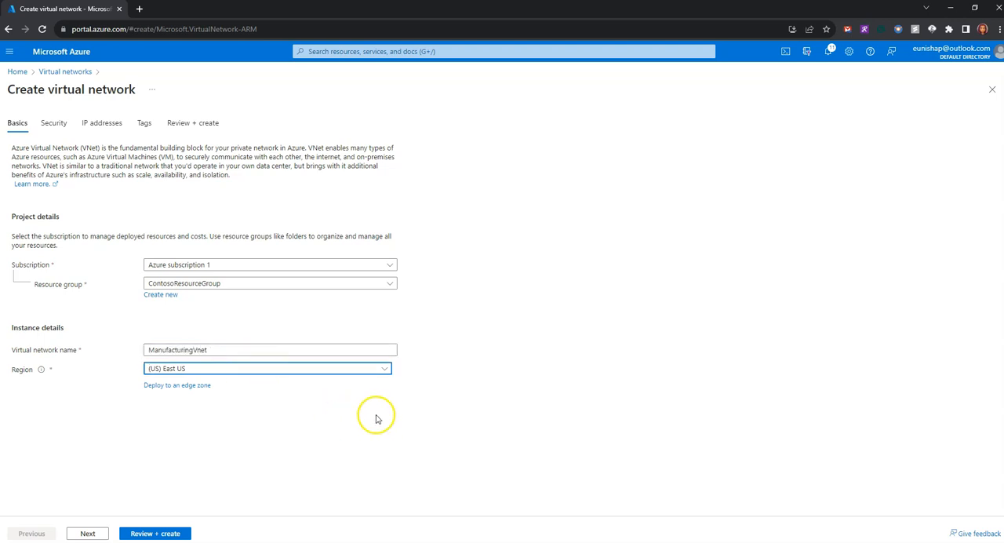
left_click(341, 373)
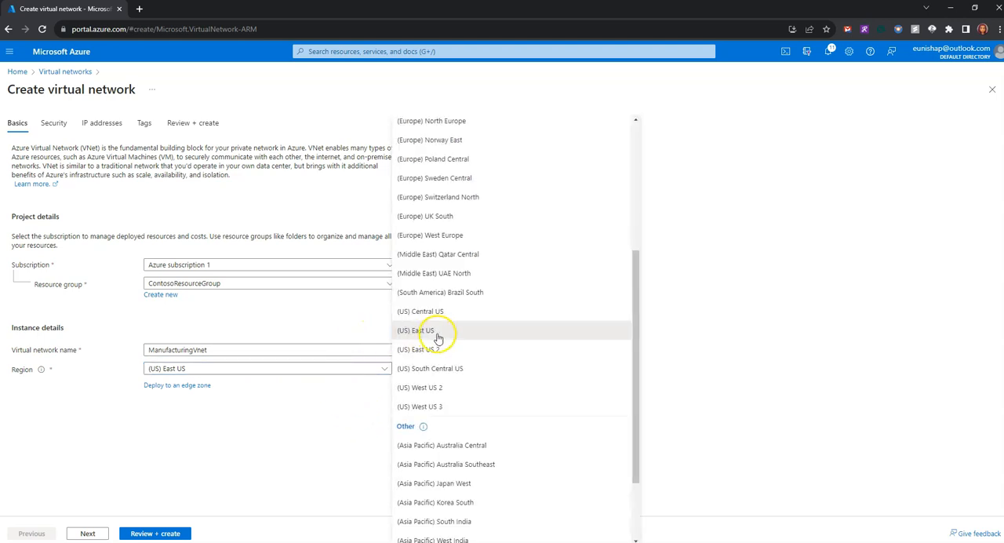
left_click(453, 238)
left_click(418, 404)
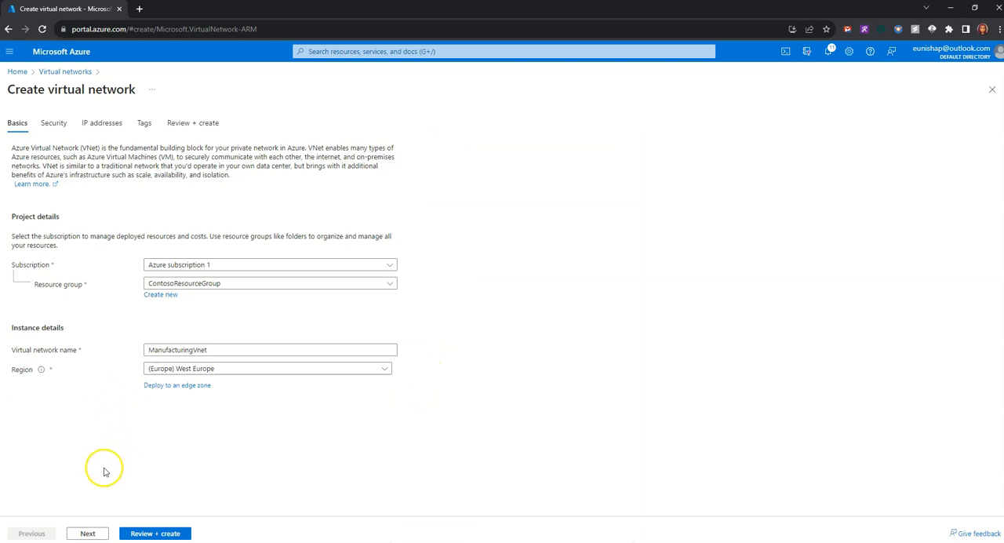
Leave the optional security services disabled and set the virtual network's IPv4 address space to 10.30.0.0/16.
left_click(92, 533)
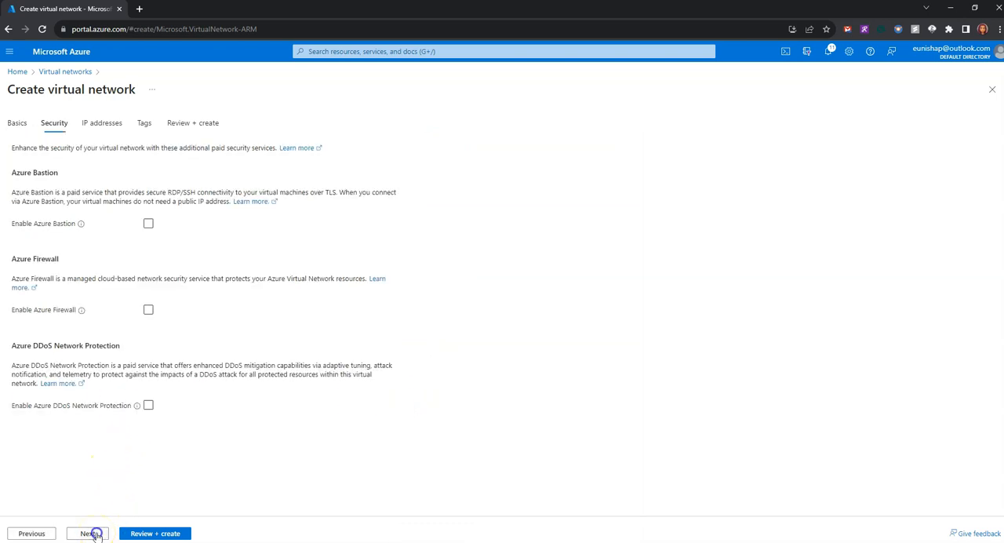
left_click(92, 533)
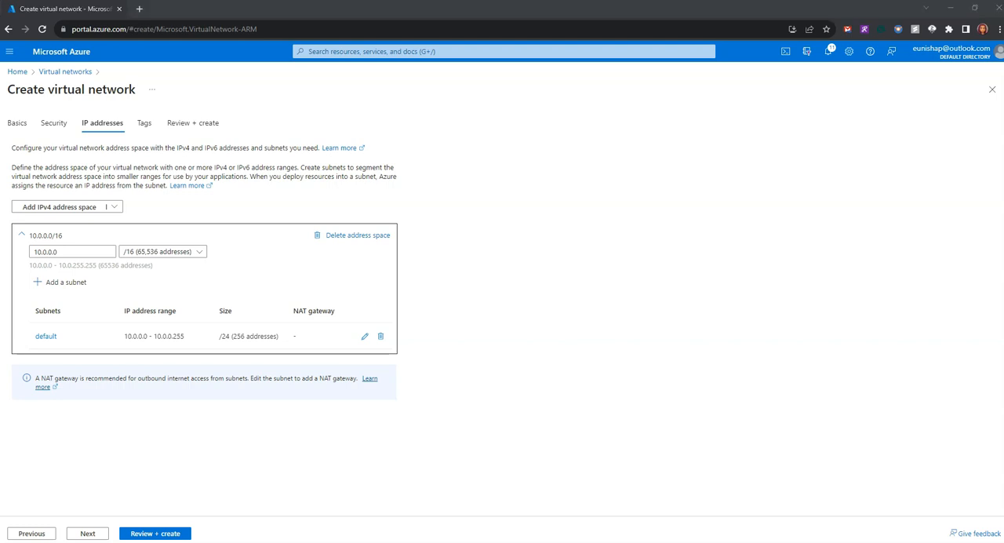
left_click_drag(96, 251, 23, 248)
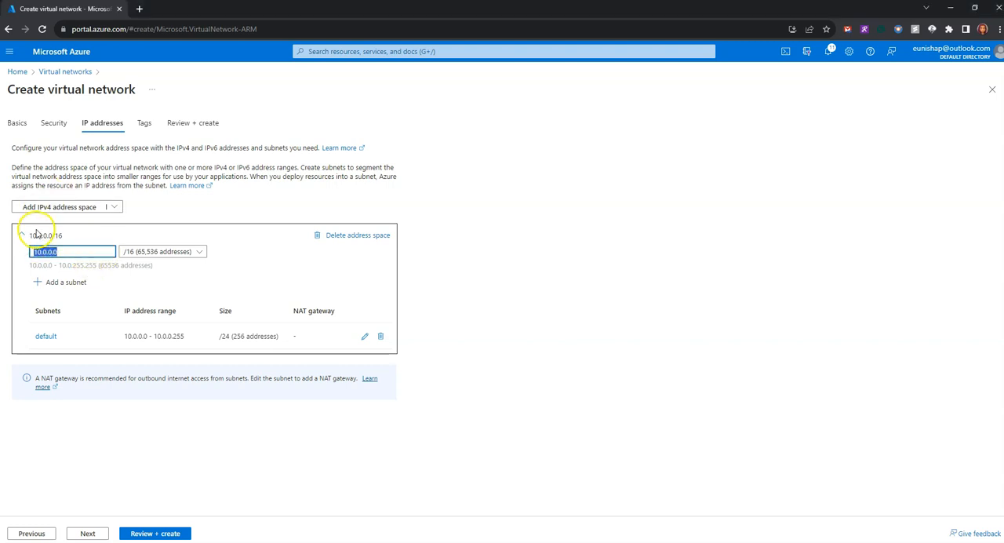
type("10.30.0.0/16")
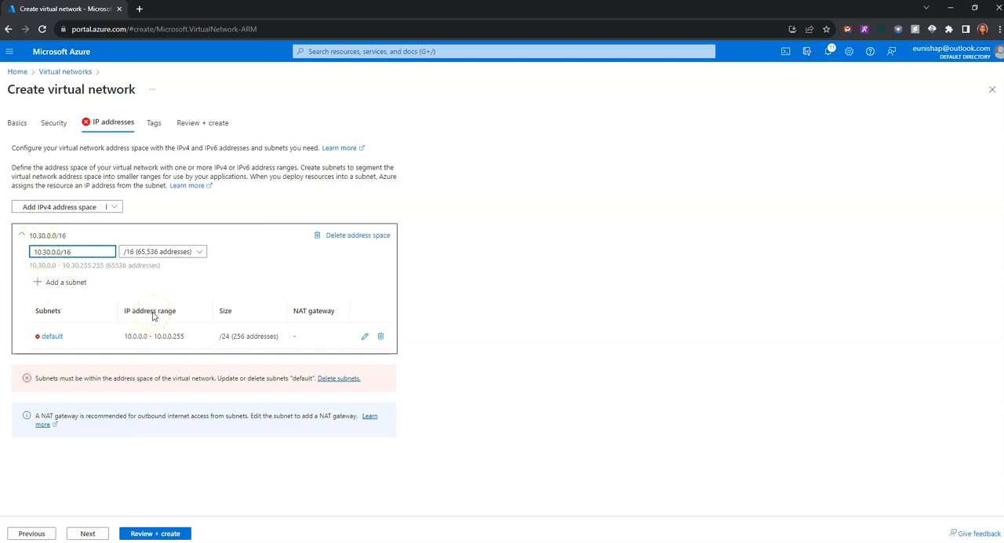
left_click(647, 342)
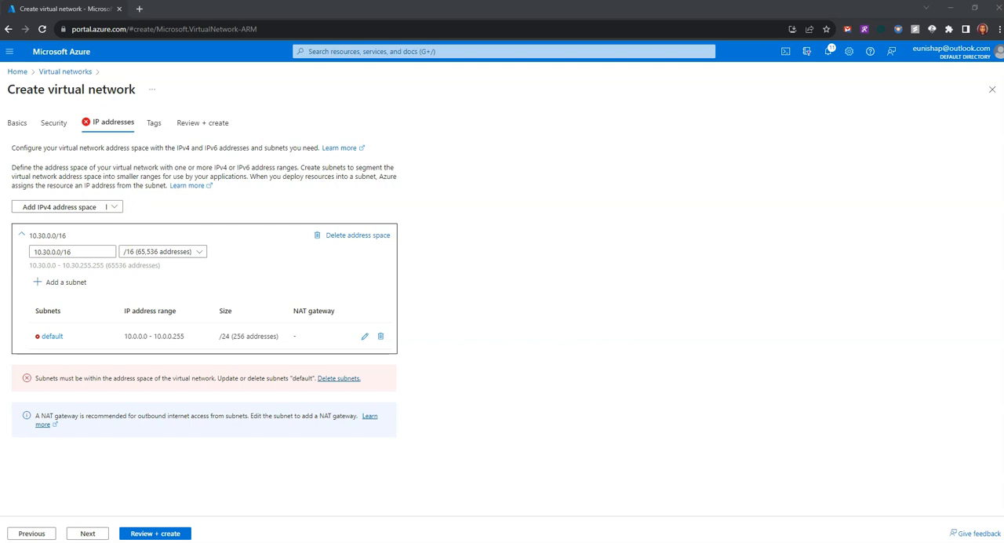
Edit the default subnet, naming it ManufacturingSystemSubnet with starting address 10.30.10.0, and save it.
mouse_move(157, 341)
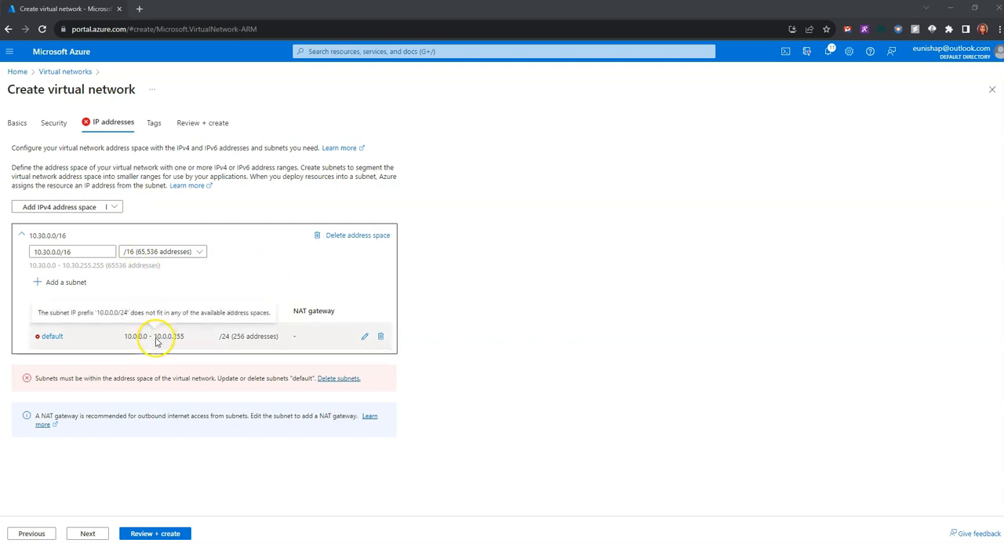
left_click(365, 337)
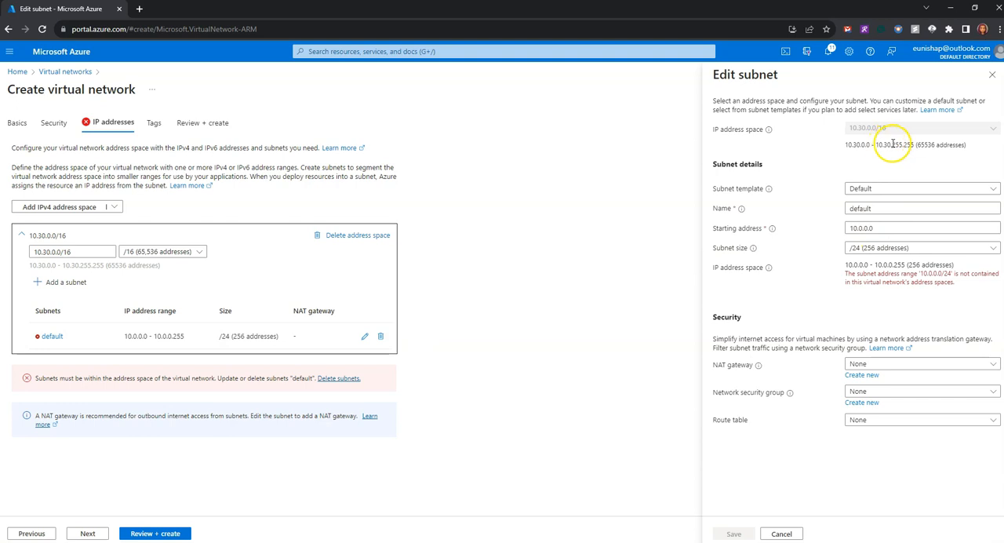
double_click(859, 208)
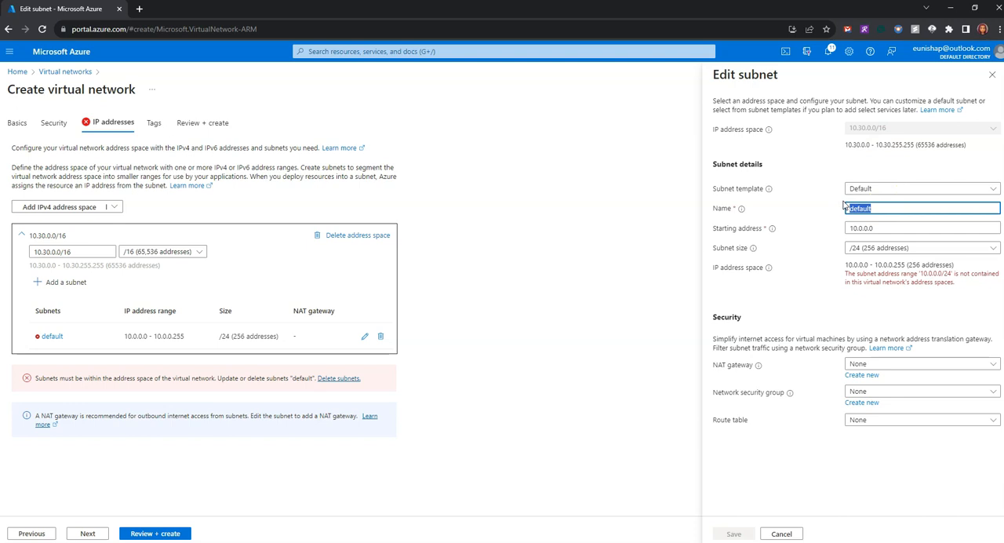
type("ManufacturingSystemSubnet")
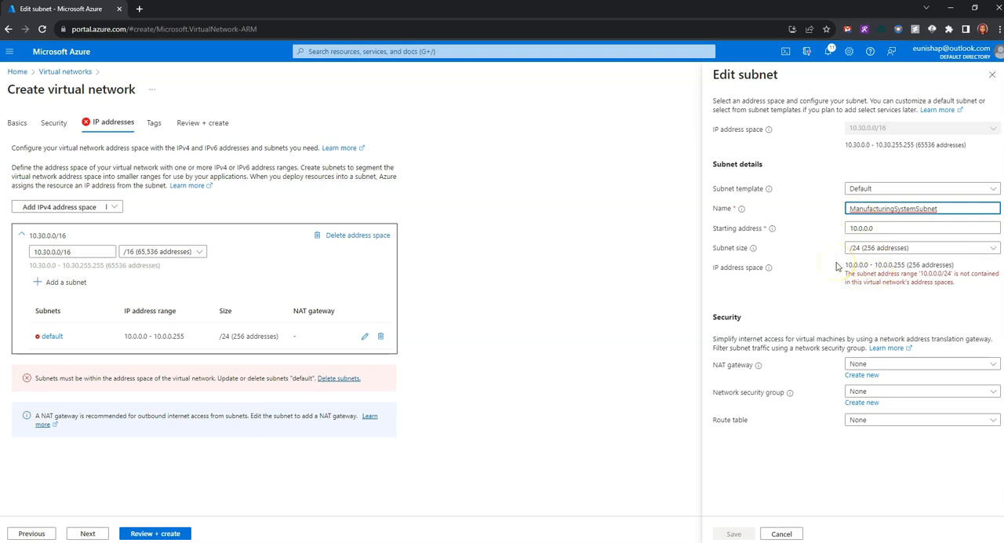
left_click(911, 227)
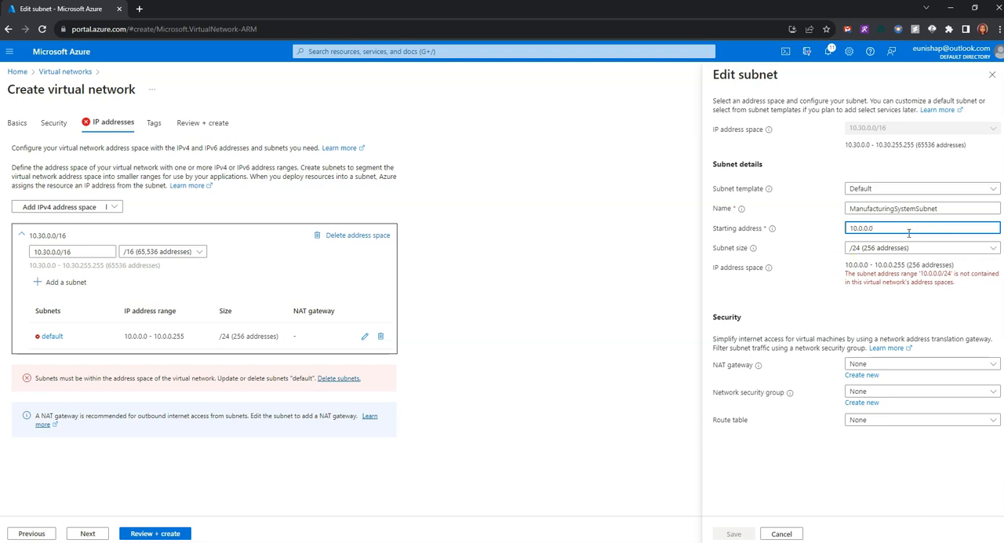
left_click(859, 230)
type("30.")
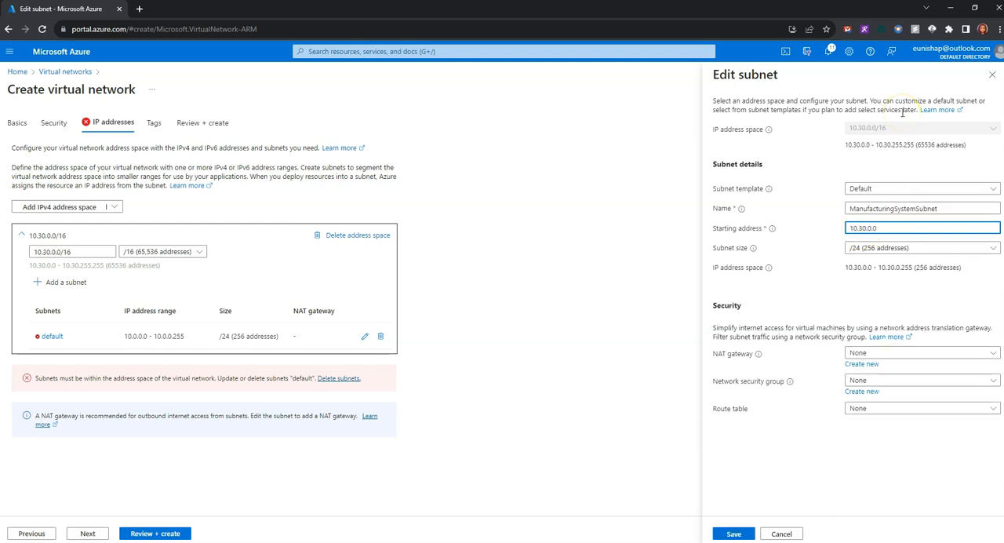
type("1")
left_click(806, 264)
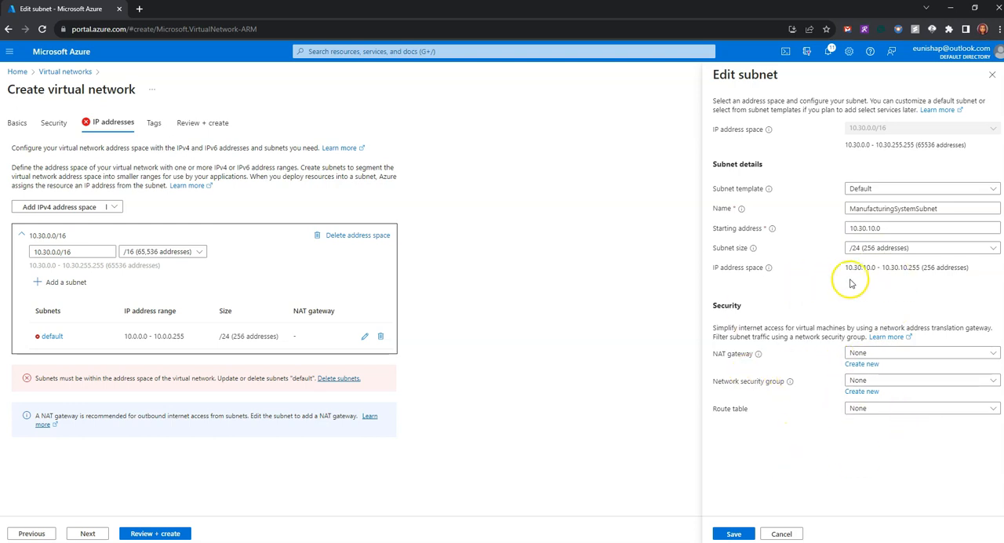
left_click(735, 533)
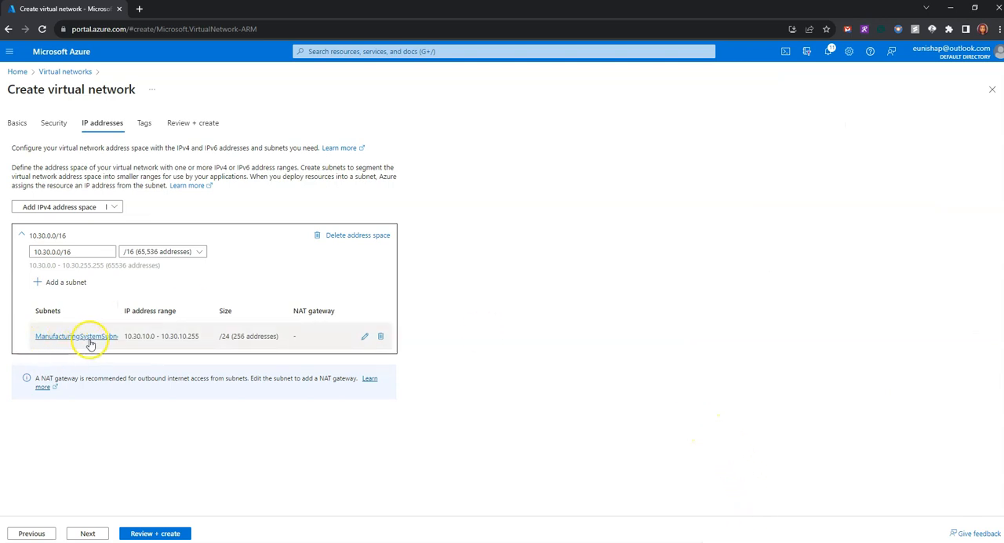
Add a subnet named SensorSubnet1 with starting address 10.30.20.0 to the 10.30.0.0/16 address space.
left_click(69, 285)
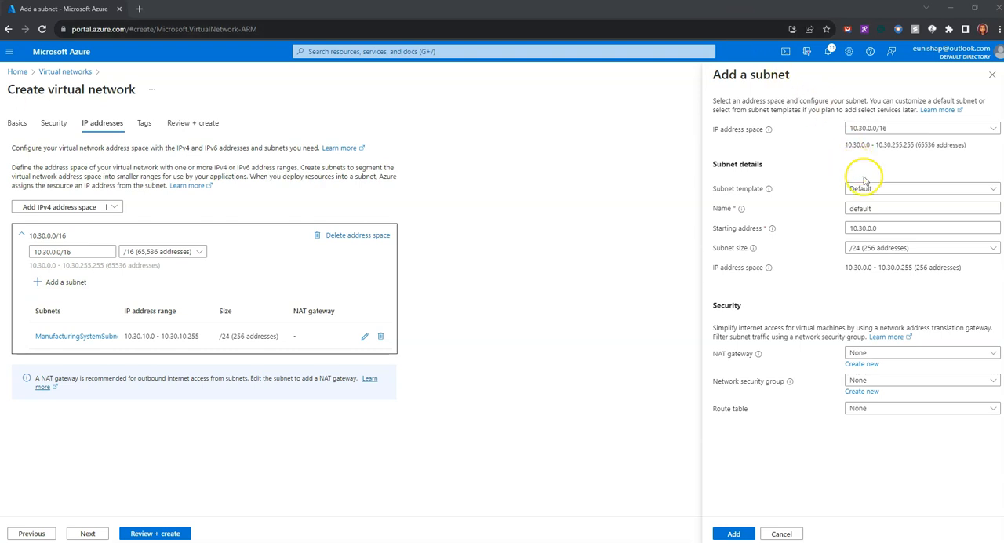
left_click_drag(872, 207, 791, 204)
type("SensorSubnet1")
left_click_drag(890, 230, 794, 221)
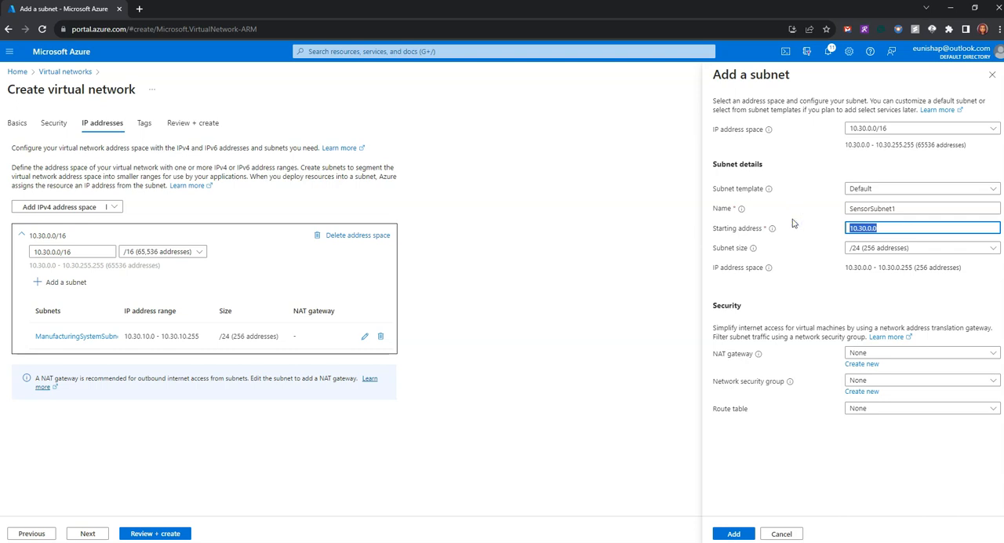
type("1")
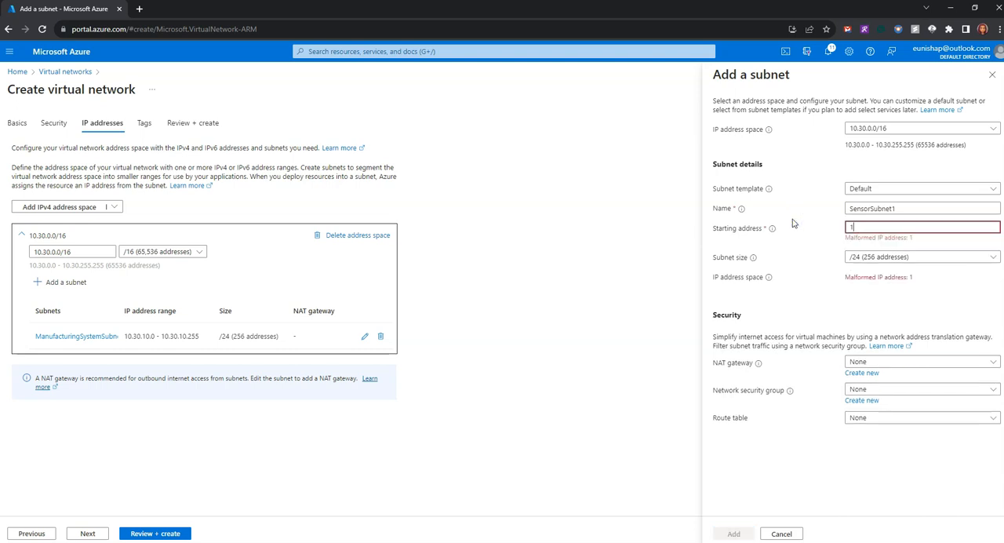
type("0.30.20.")
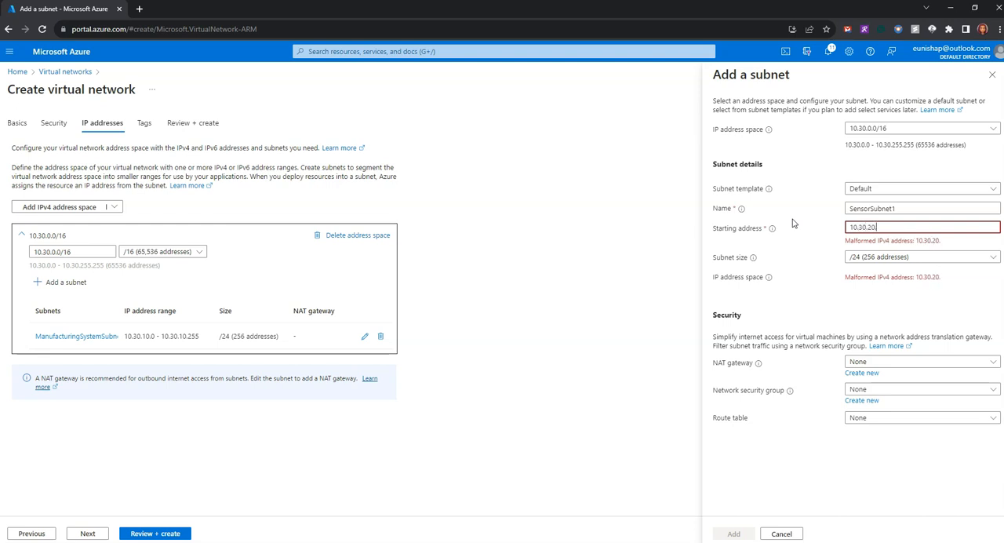
type("0")
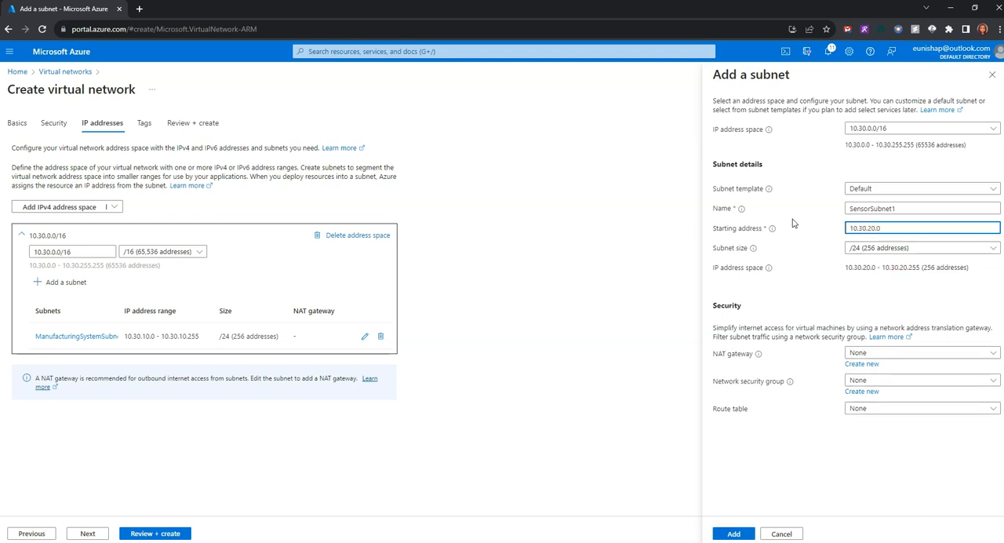
left_click(826, 305)
left_click(733, 533)
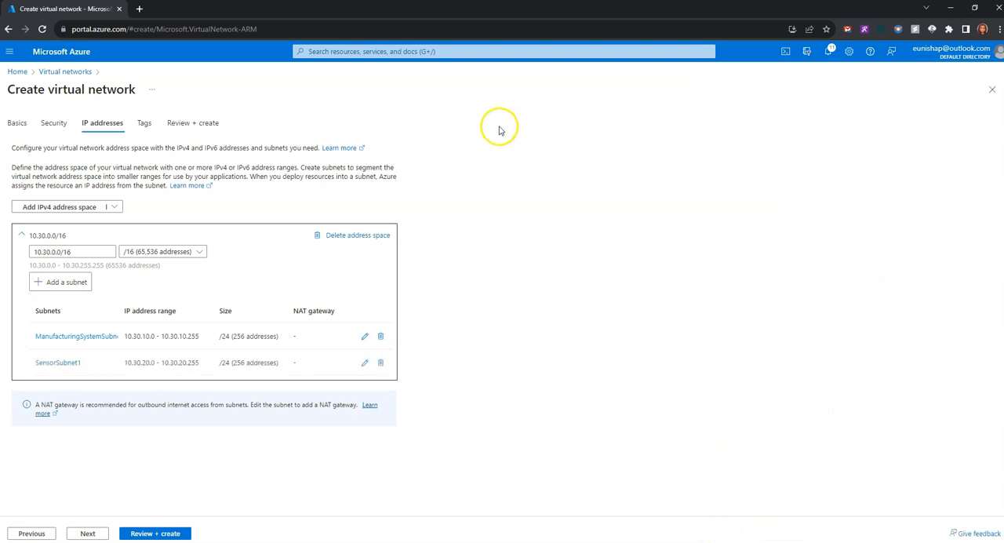
Add a subnet named SensorSubnet2 with starting address 10.30.21.0 to the 10.30.0.0/16 address space.
left_click(62, 289)
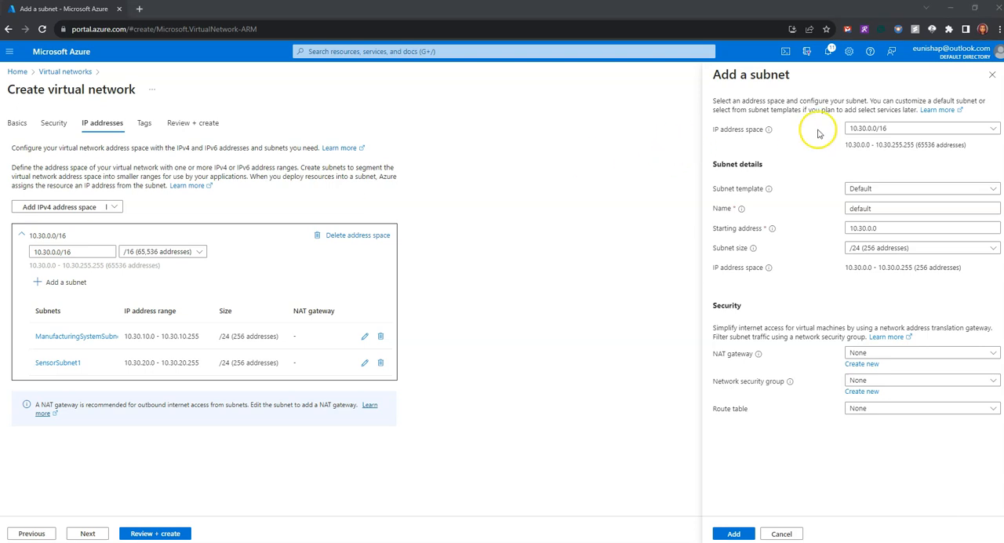
left_click_drag(876, 211, 808, 207)
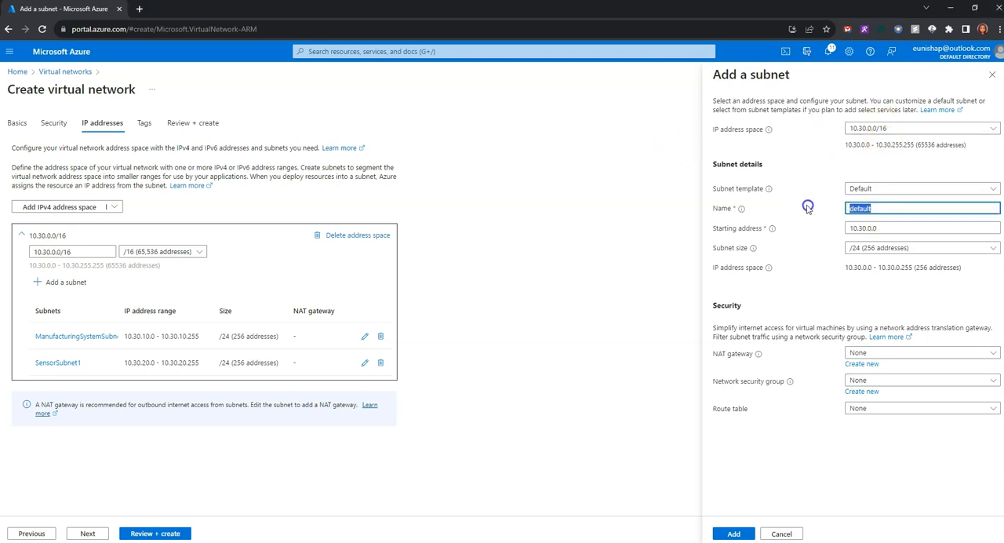
type("SensorSubnet2")
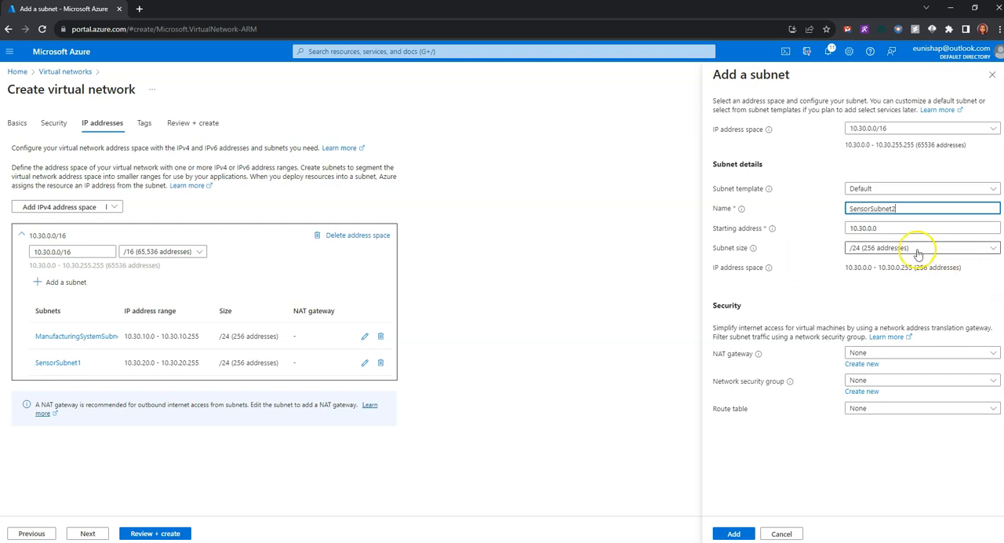
left_click(868, 229)
key("BackSpace")
key("BackSpace")
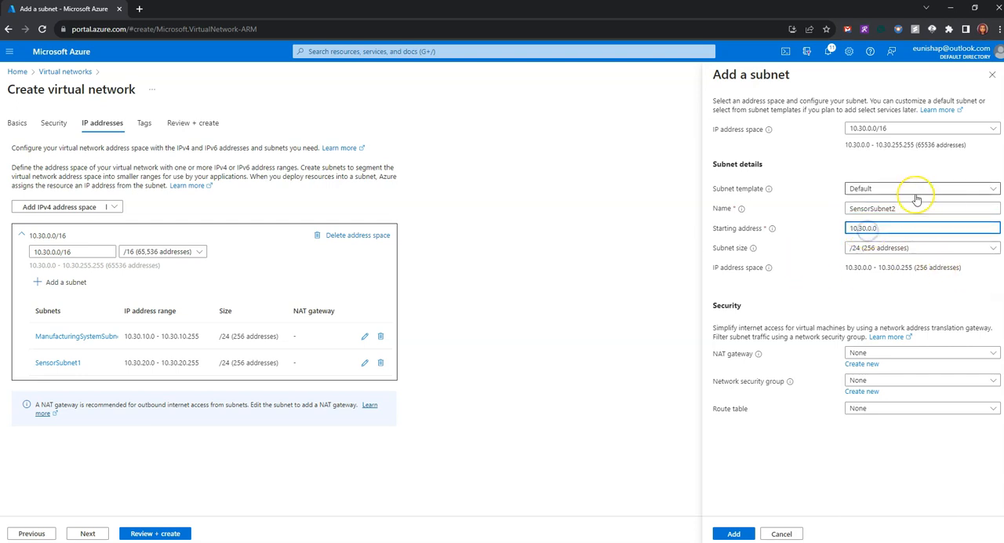
type("21")
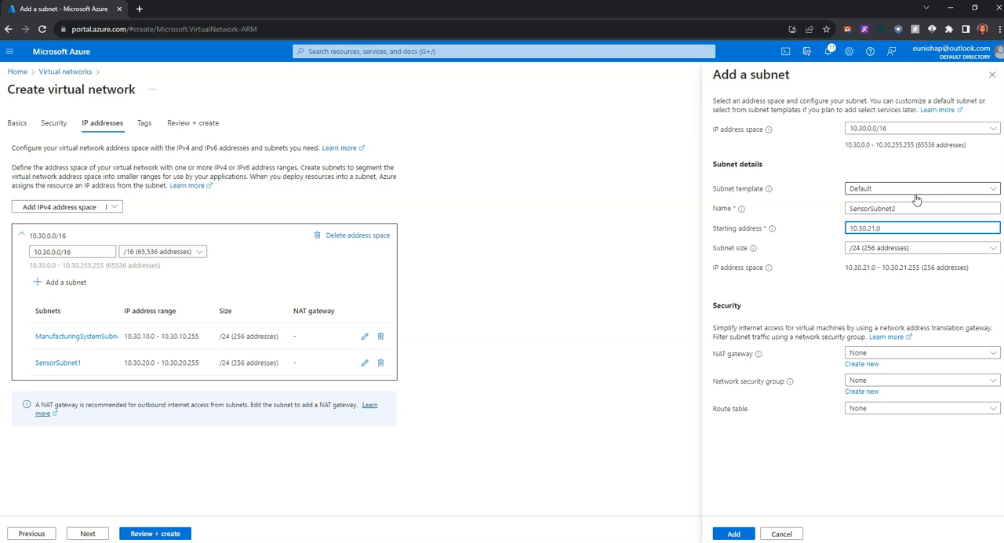
left_click(790, 250)
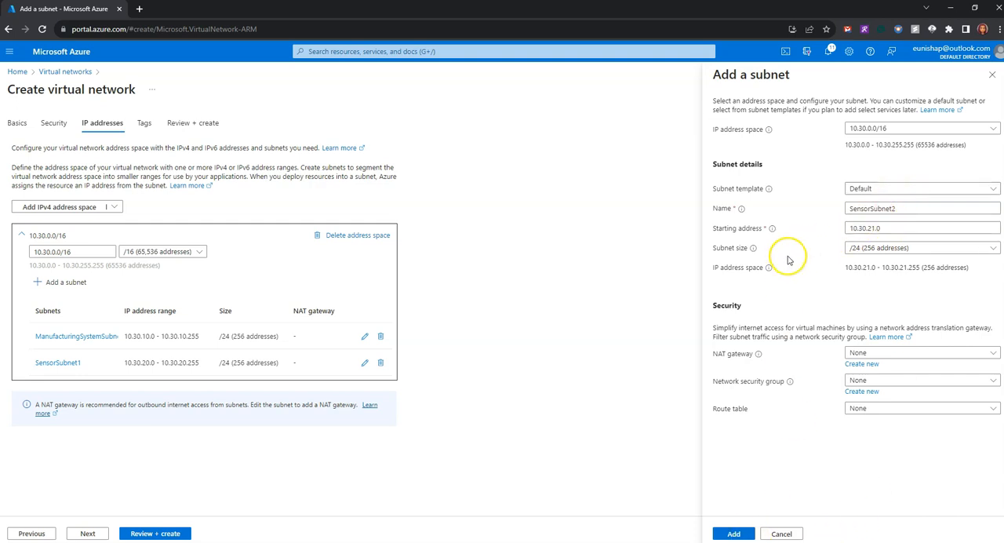
left_click(733, 533)
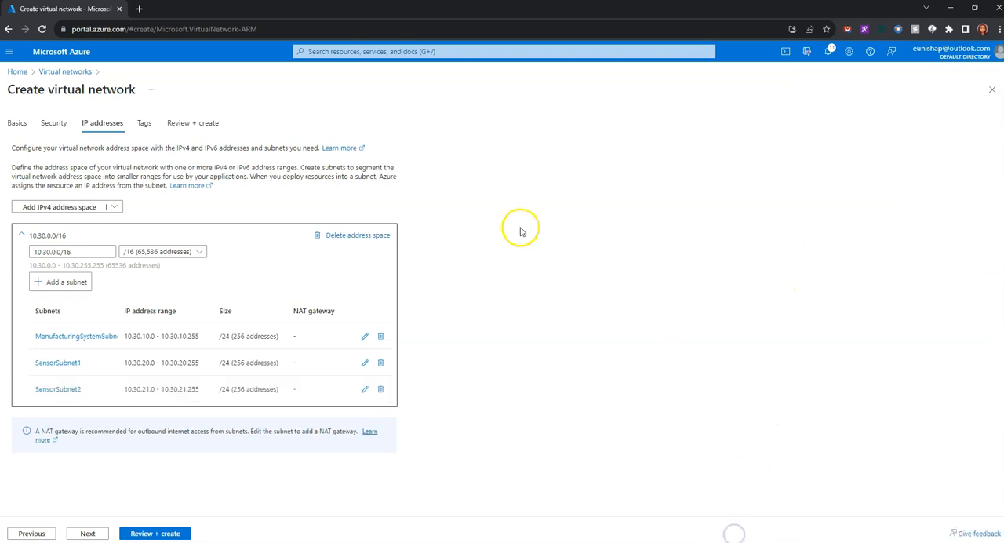
Add a subnet named SensorSubnet3 with starting address 10.30.22.0 to the 10.30.0.0/16 address space.
left_click(63, 283)
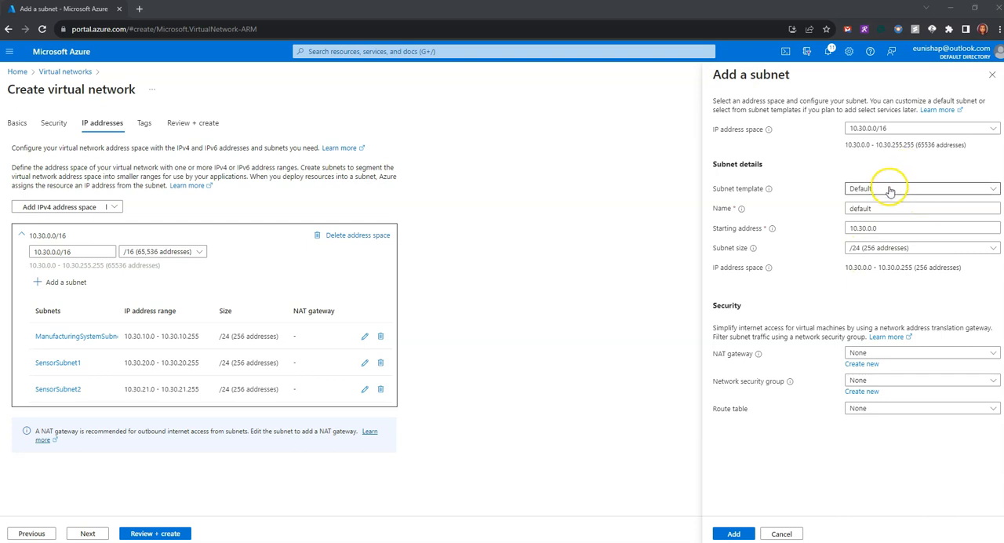
left_click(832, 189)
left_click(824, 209)
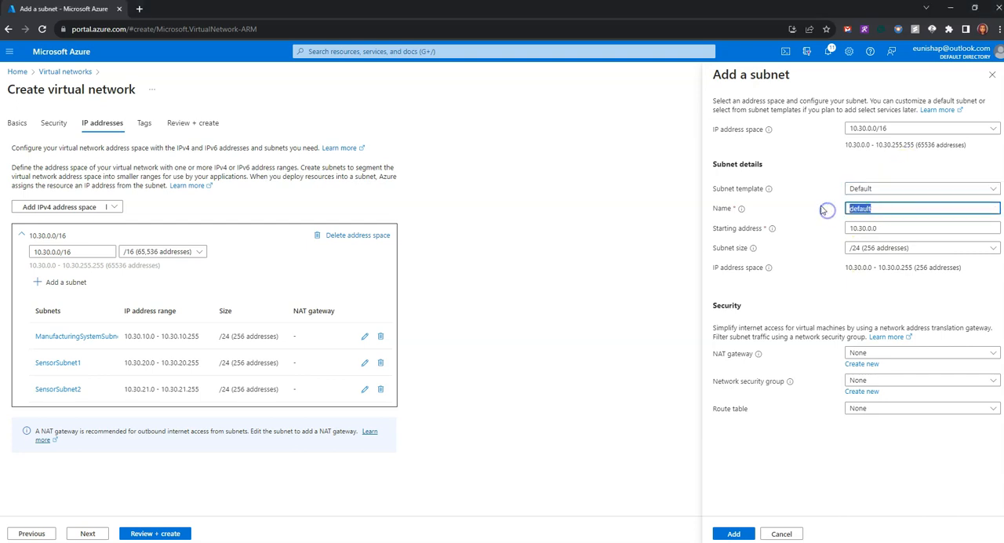
type("SensorSubnet3")
left_click(890, 228)
left_click(868, 228)
key("BackSpace")
type("22")
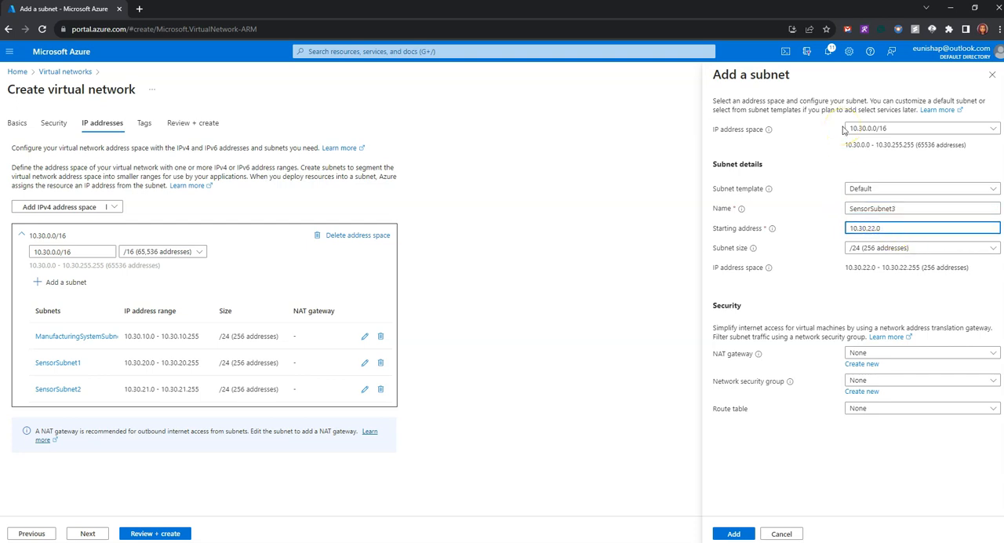
left_click(753, 216)
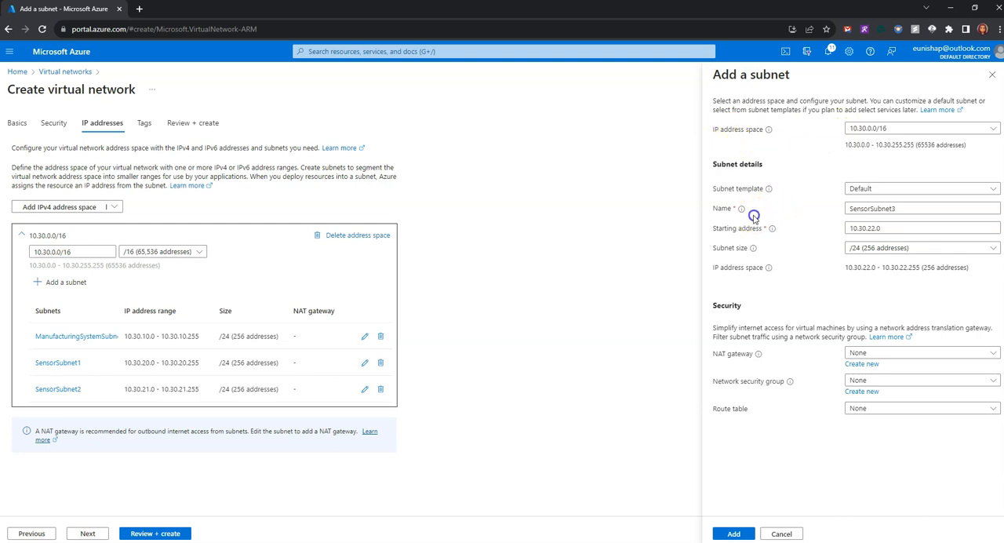
left_click(733, 533)
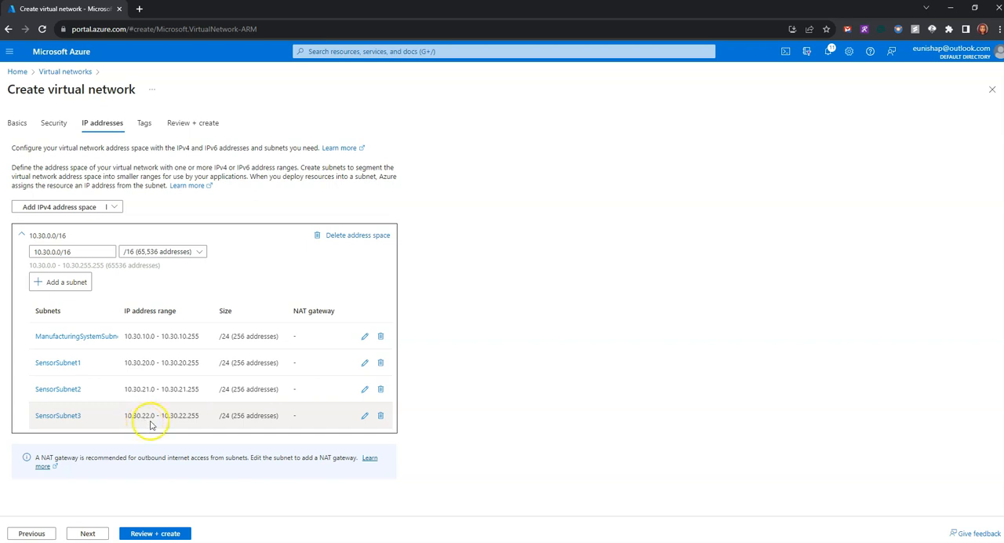
Review the ManufacturingVnet configuration and create the virtual network.
left_click(155, 535)
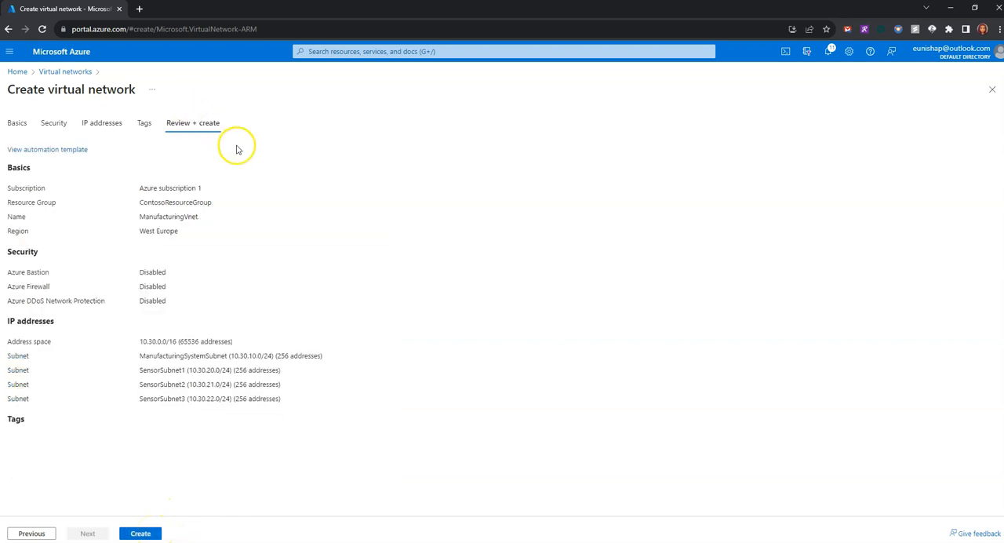
left_click(140, 533)
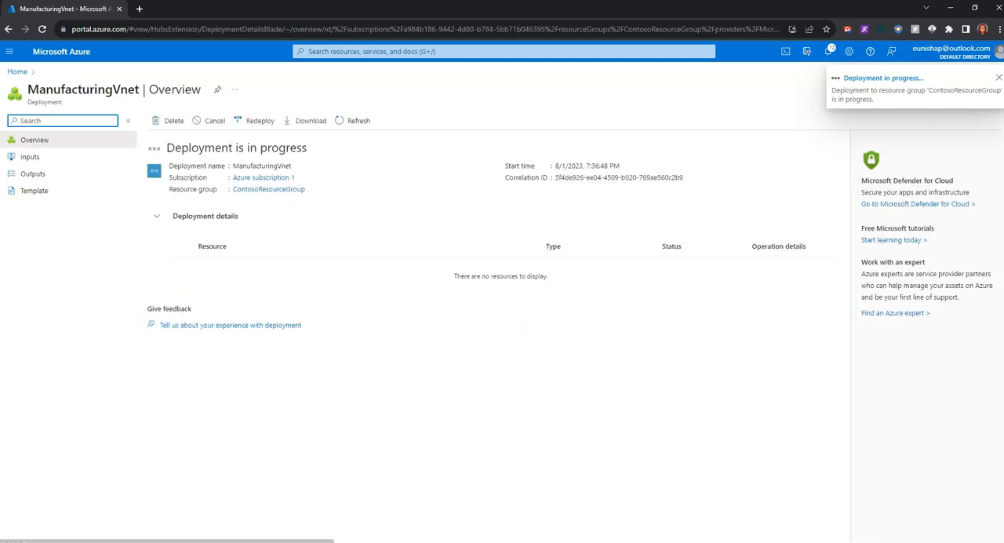
Check Task 4 in the lab instructions and start a new virtual network under Azure subscription 1 and the ContosoResourceGroup resource group.
left_click_drag(0, 47, 364, 9)
left_click_drag(546, 149, 183, 155)
left_click(450, 156)
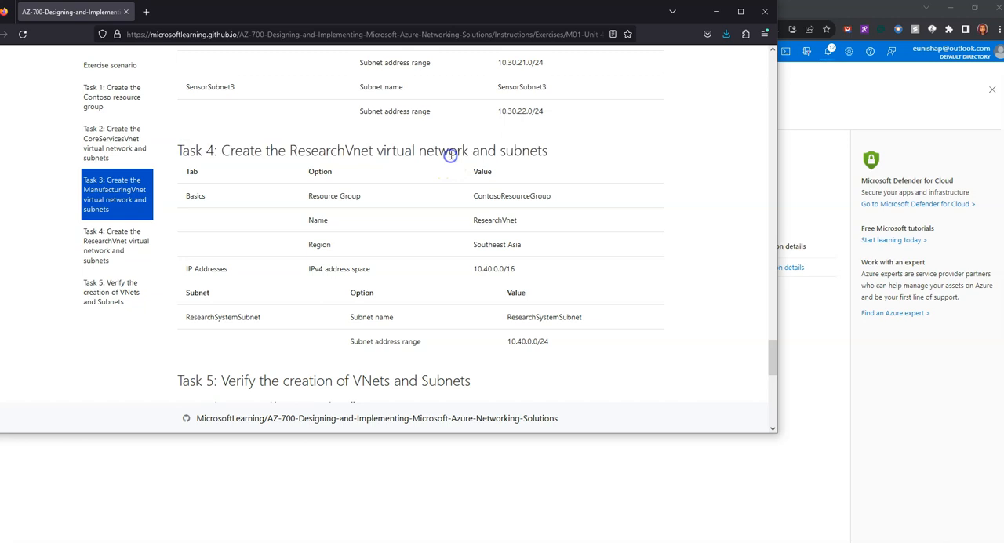
left_click_drag(532, 13, 0, 132)
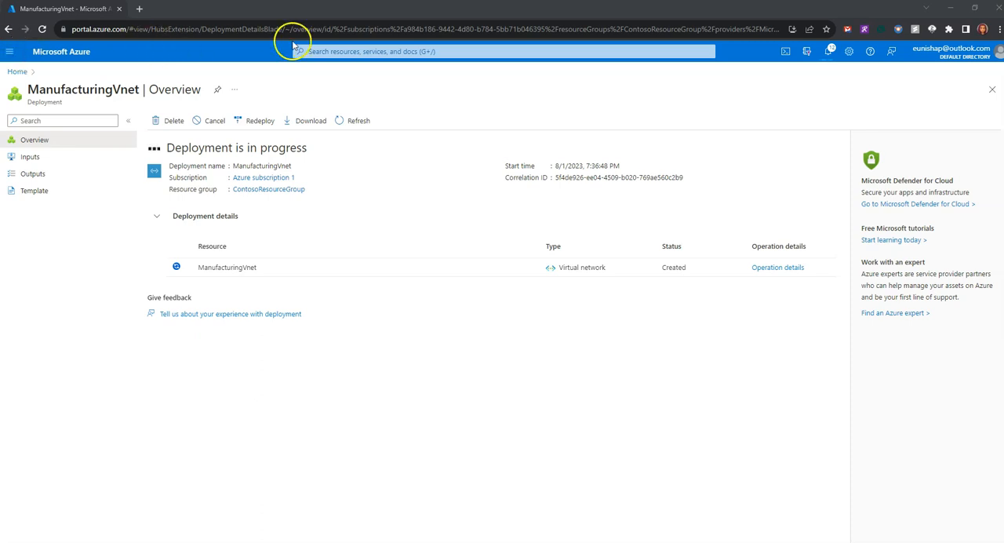
left_click(322, 51)
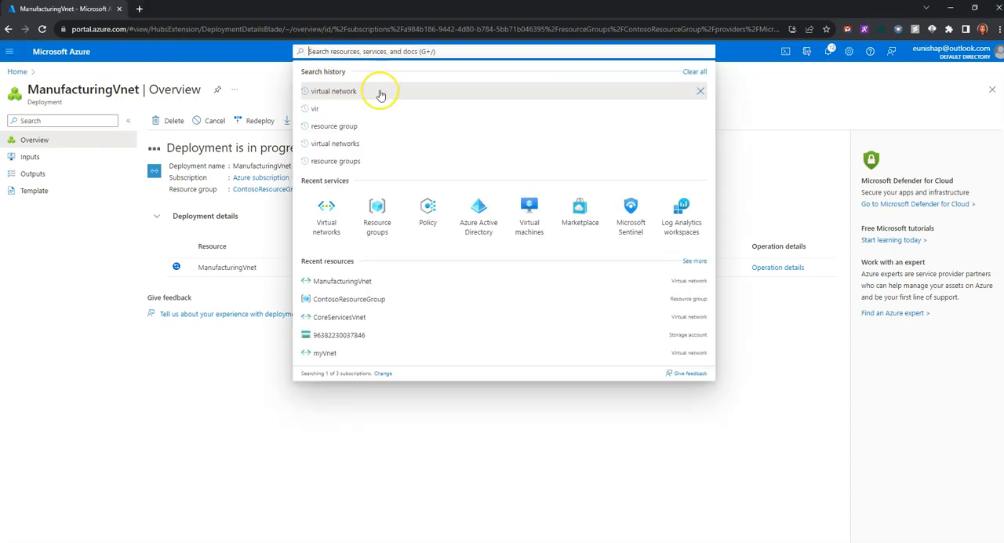
left_click(328, 214)
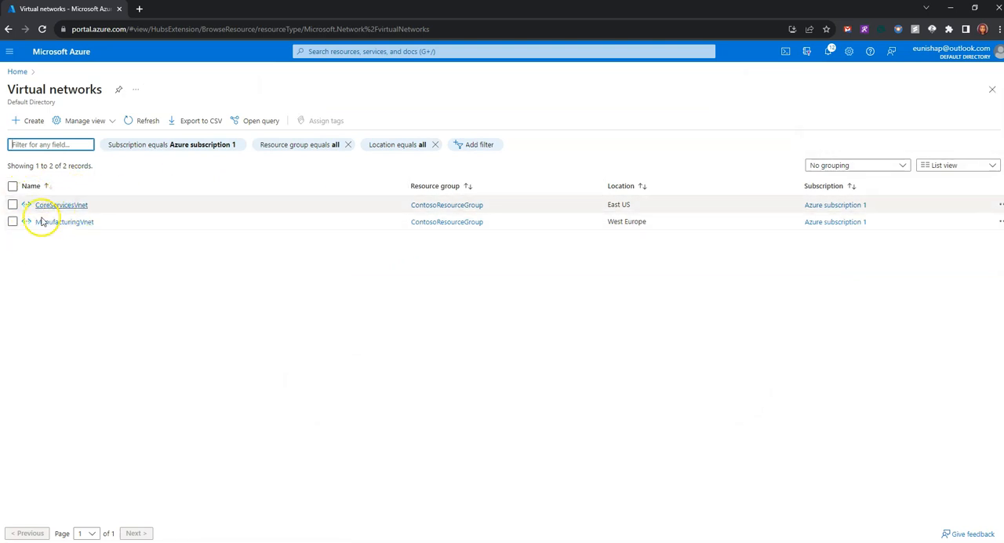
left_click(34, 120)
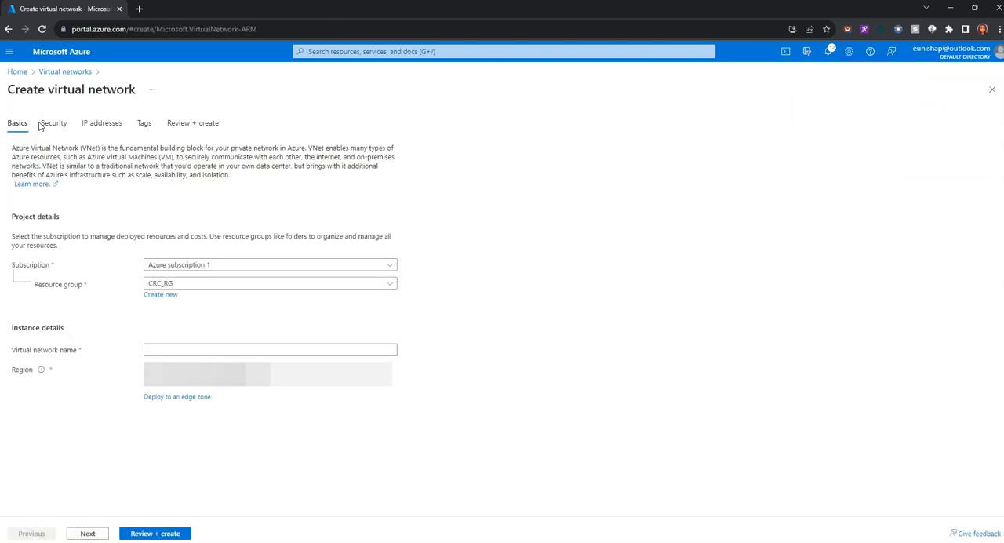
left_click(274, 265)
left_click(274, 265)
left_click(280, 285)
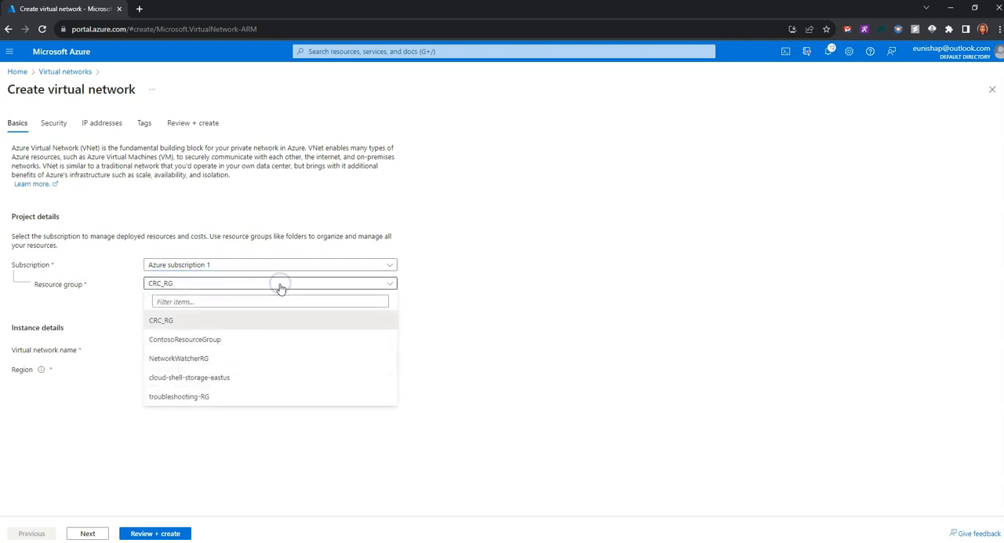
left_click(290, 337)
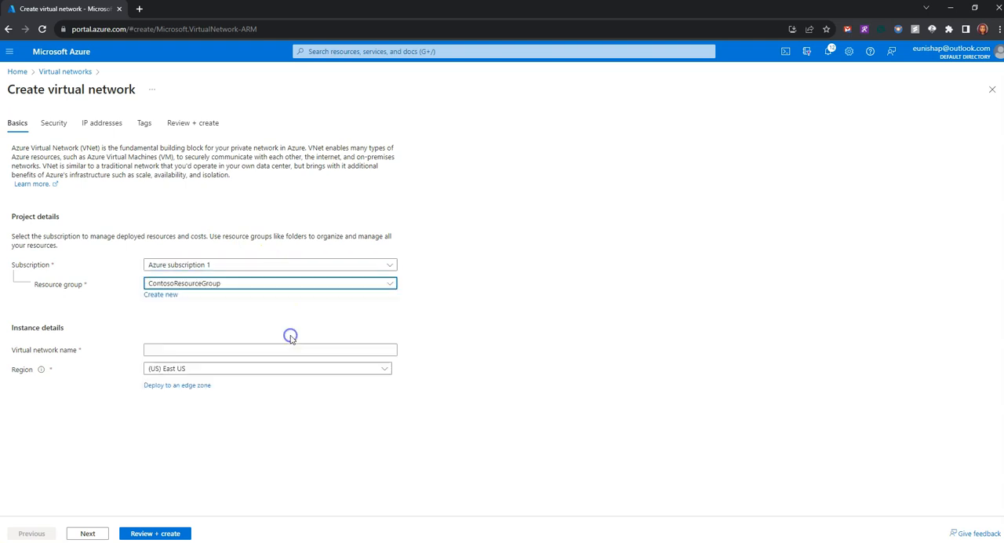
Name the virtual network ResearchVnet, using the name given in the lab instructions.
left_click(194, 351)
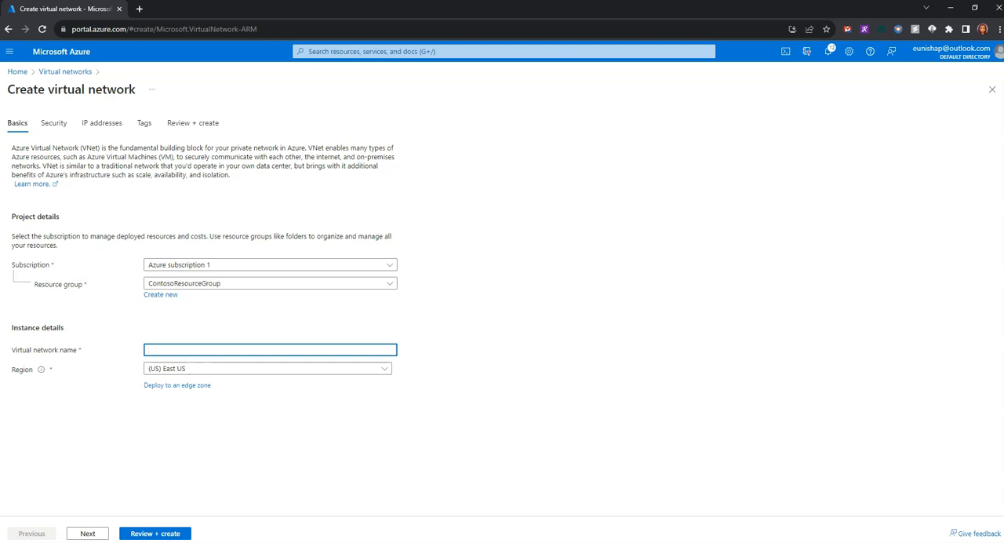
key("alt+Tab")
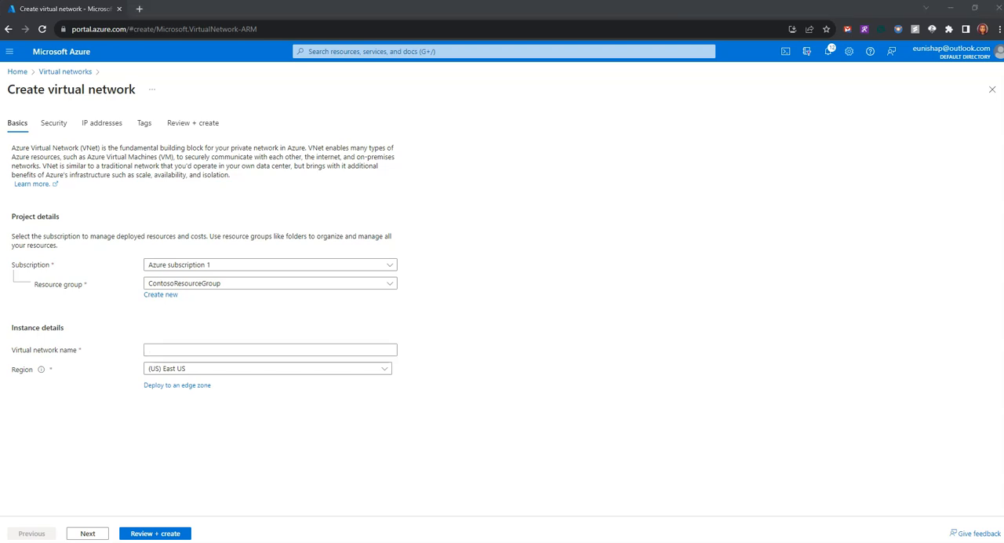
left_click(180, 349)
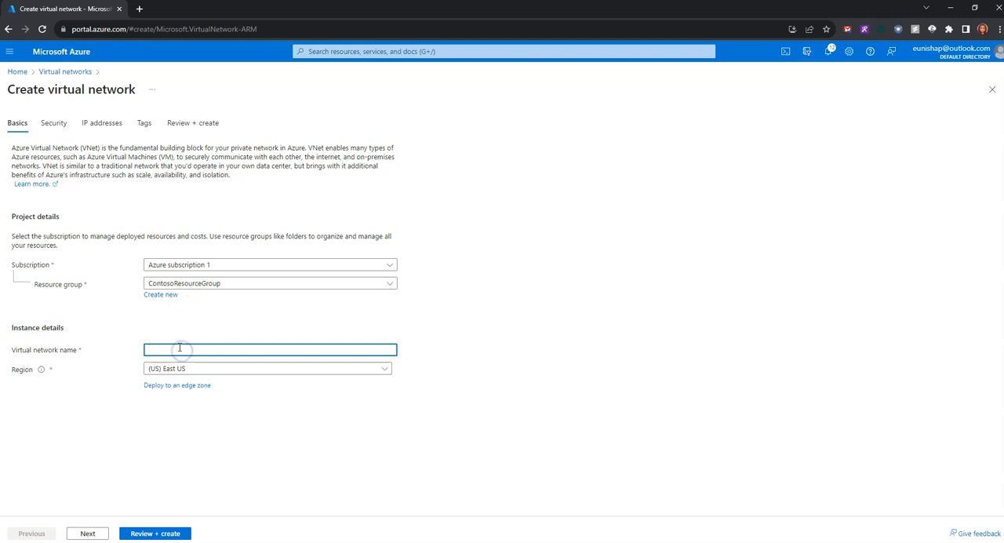
type("ResearchVnet")
left_click(475, 347)
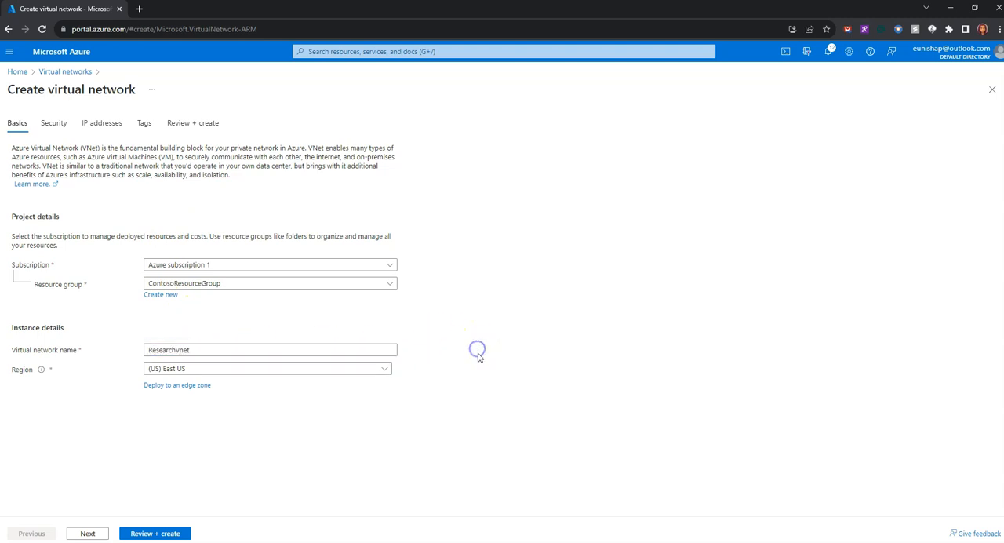
Set the region of ResearchVnet to (Asia Pacific) Southeast Asia.
left_click(348, 377)
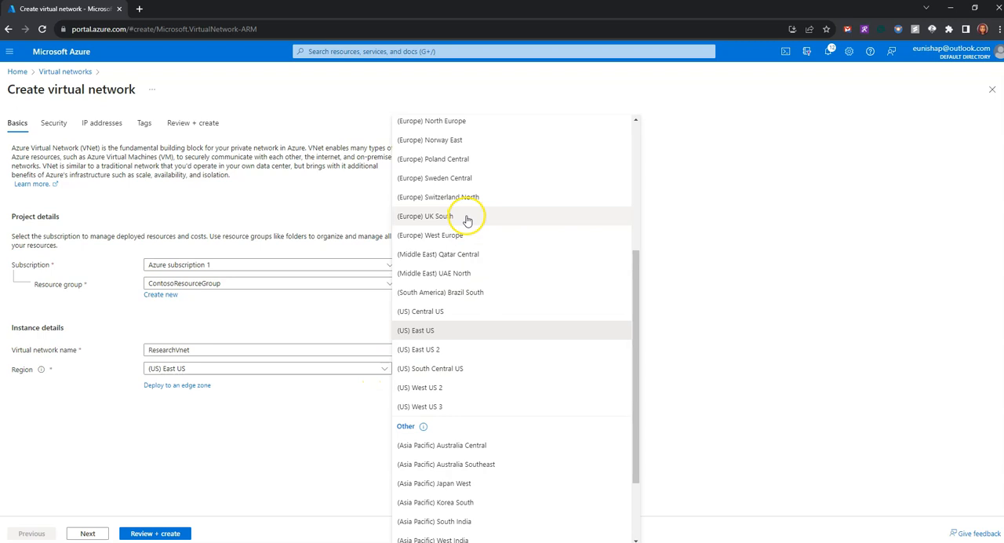
scroll(468, 219, "down", 2)
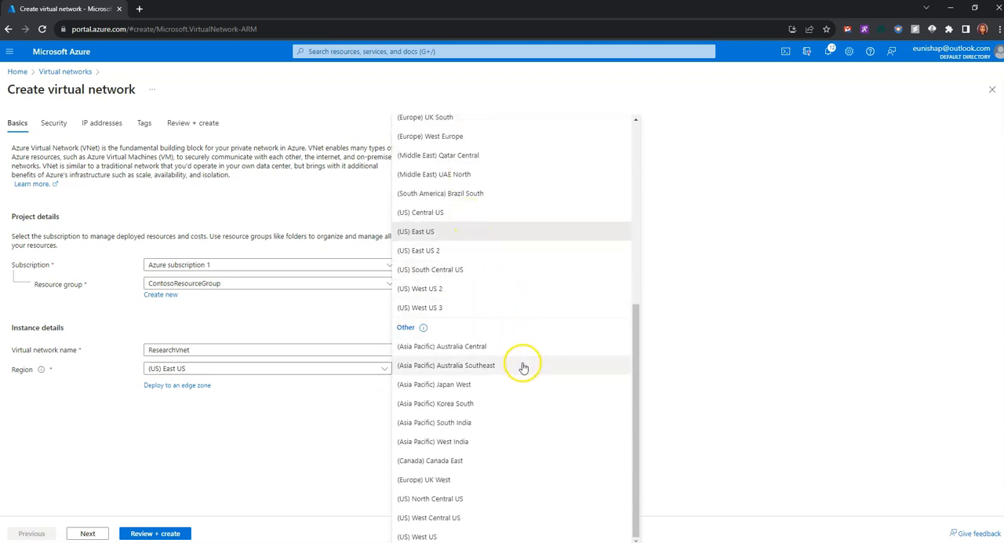
scroll(523, 366, "up", 2)
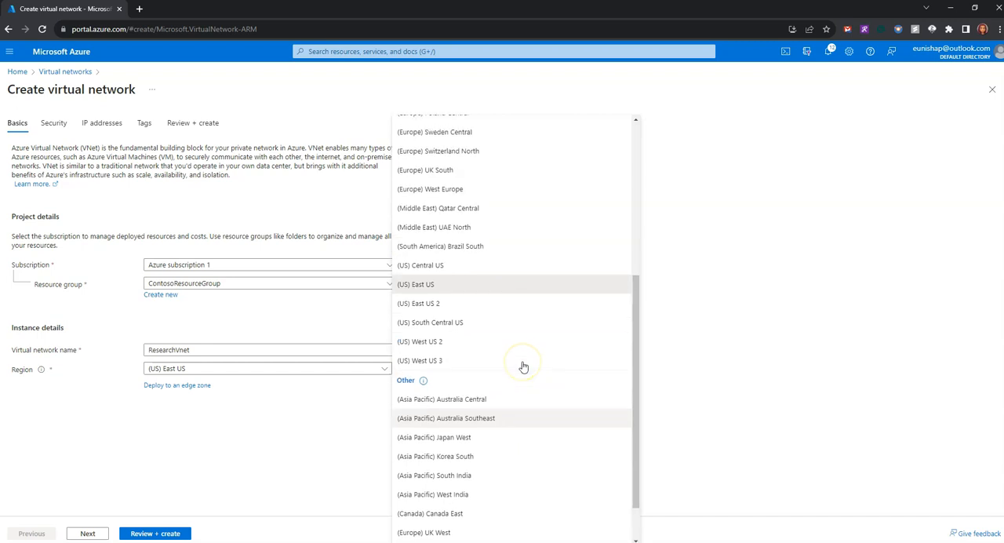
scroll(523, 366, "up", 4)
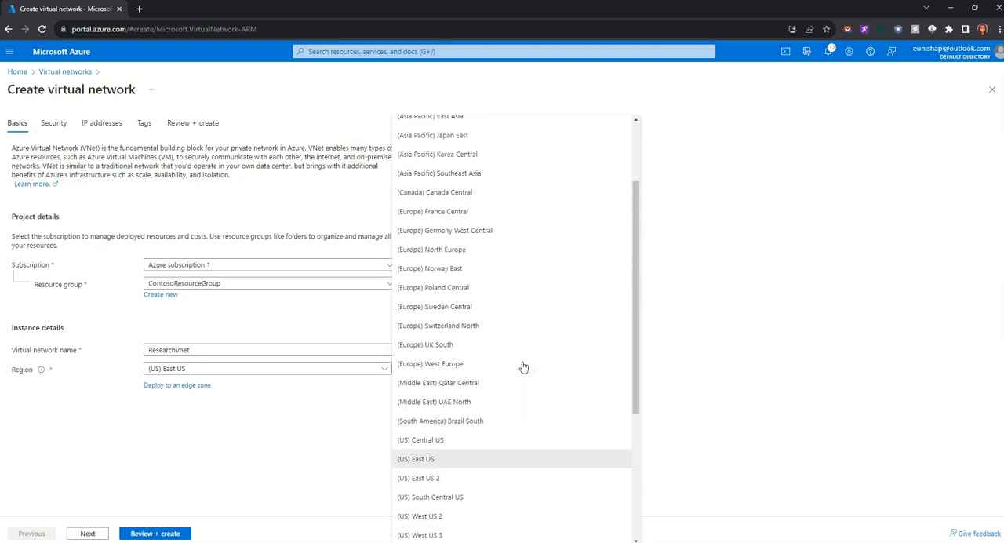
scroll(523, 366, "up", 1)
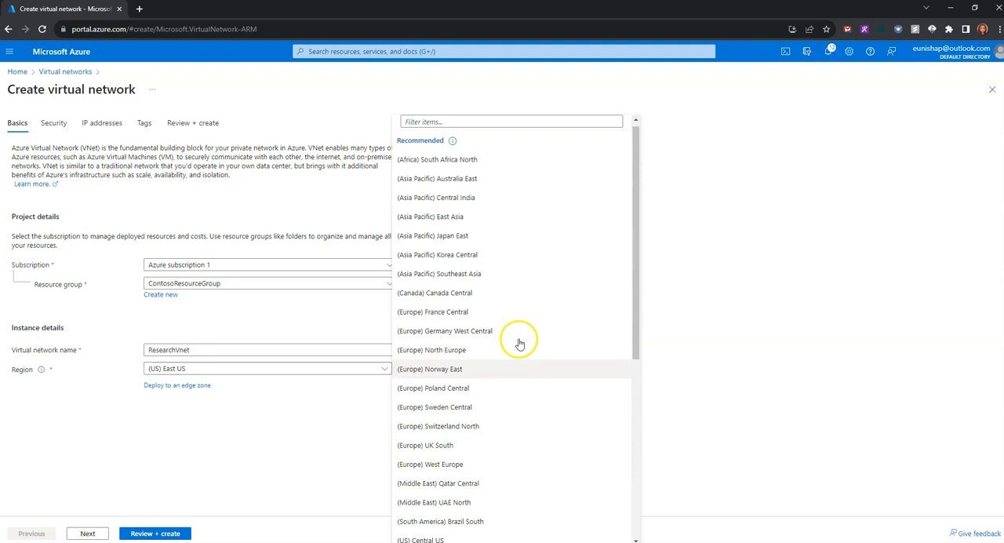
left_click(493, 279)
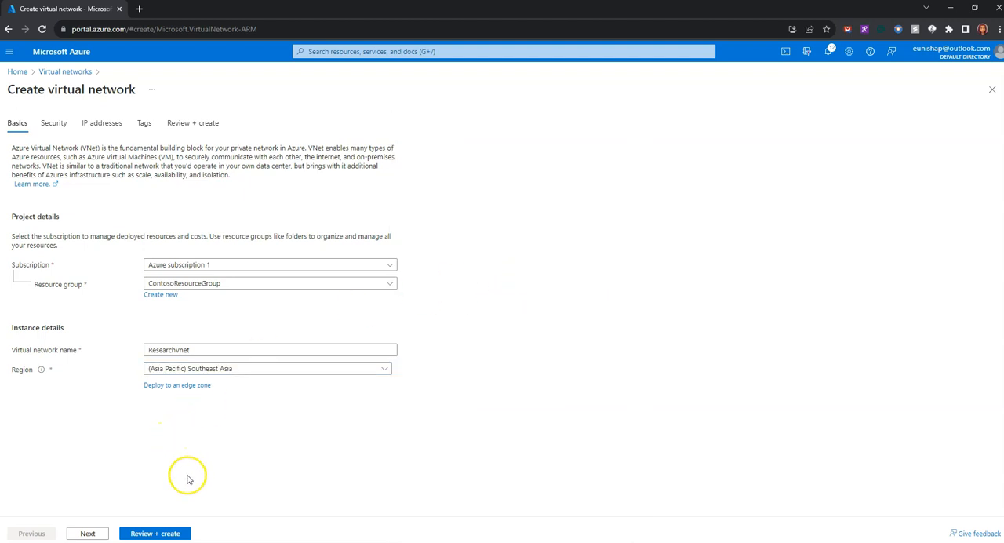
Leave the security options off and set the virtual network's IPv4 address space to 10.40.0.0.
left_click(88, 534)
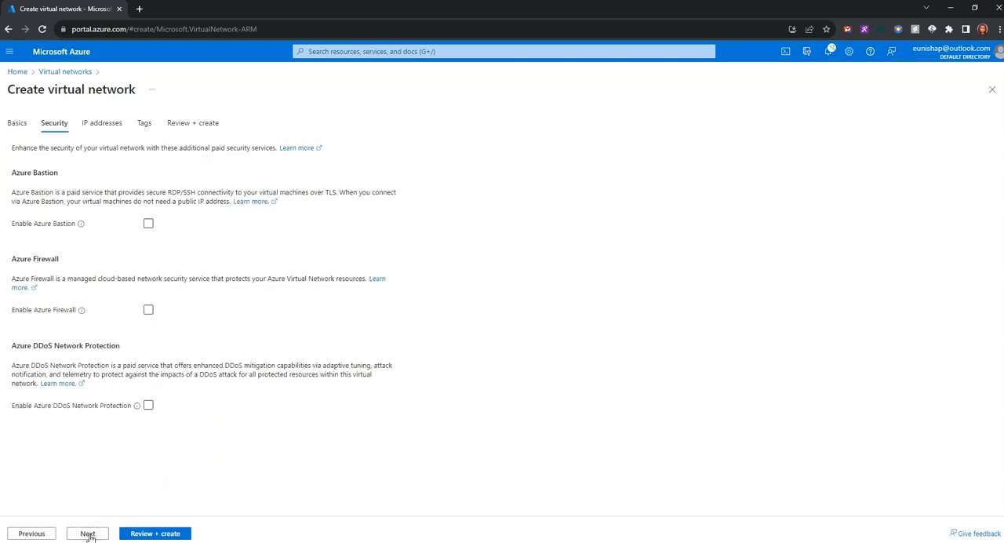
left_click(87, 534)
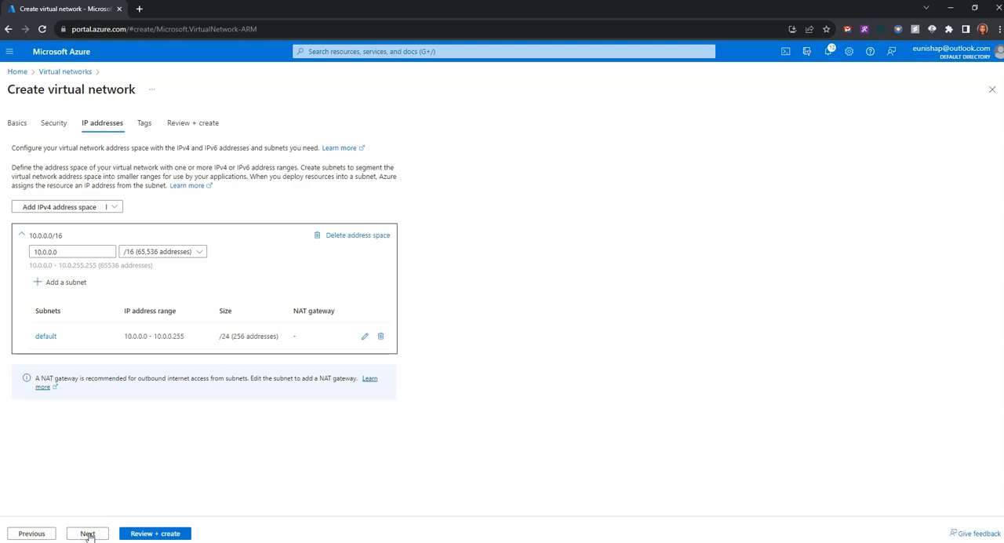
left_click(88, 534)
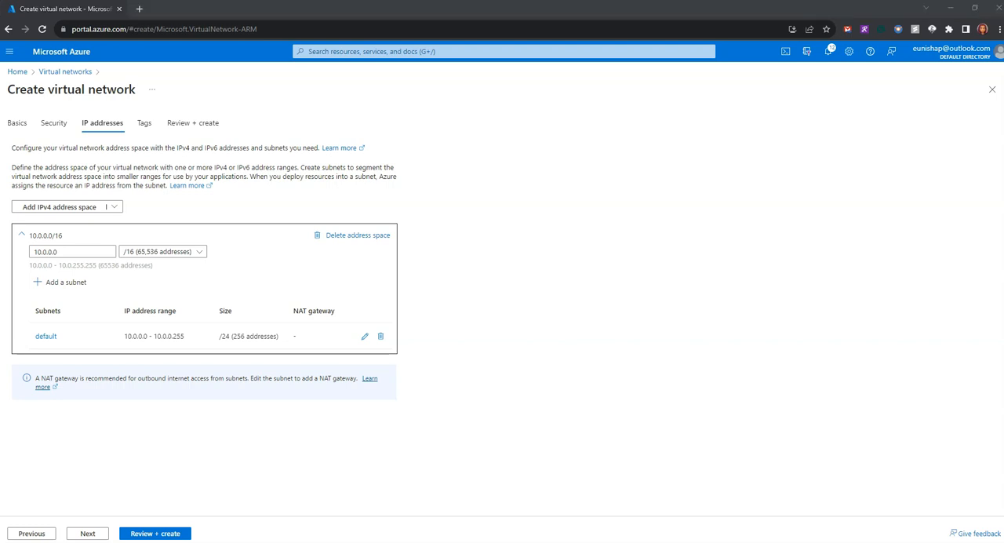
double_click(75, 251)
type("10.40.0.0")
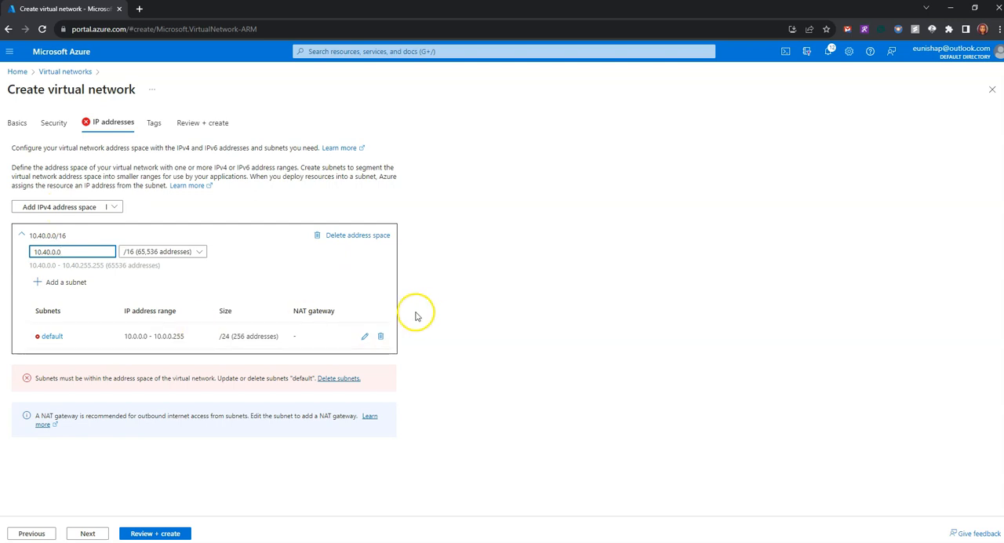
Edit the default subnet to start at 10.40.0.0, rename it ResearchSystemSubnet, and save it.
left_click(365, 336)
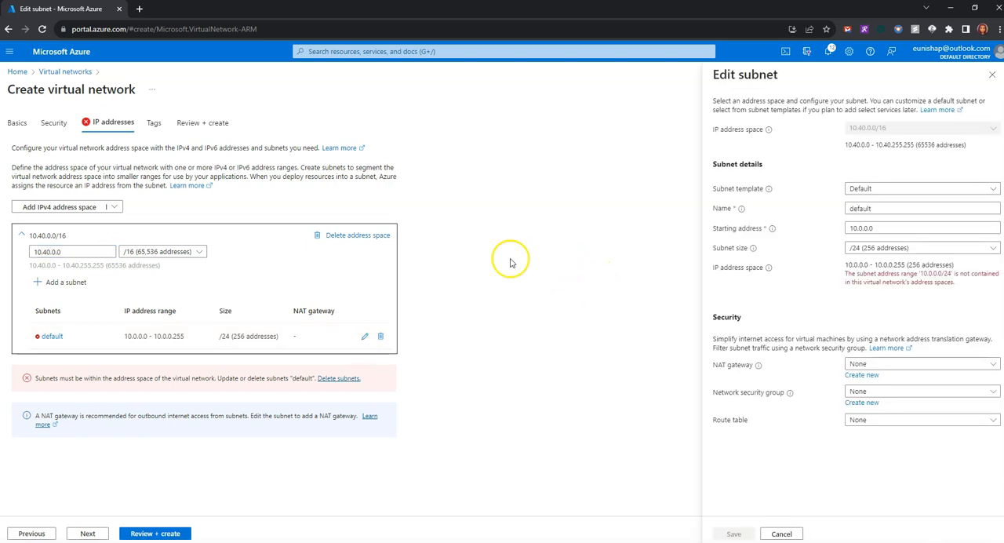
left_click(859, 229)
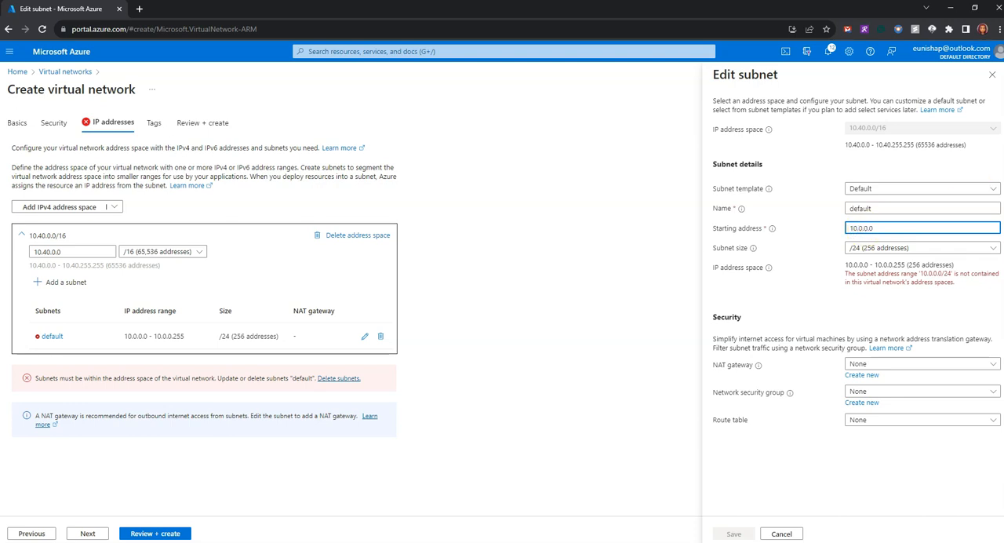
type("4")
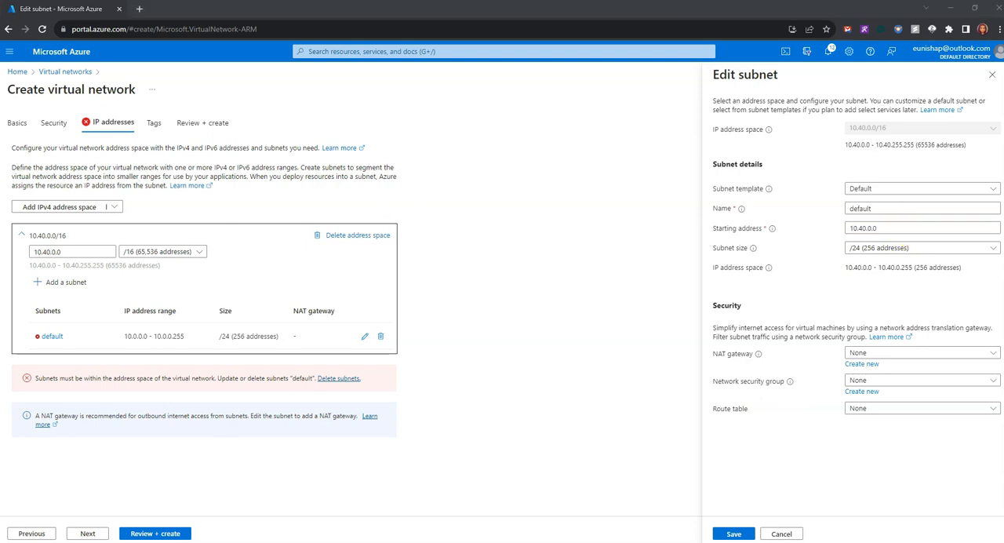
left_click_drag(885, 207, 811, 215)
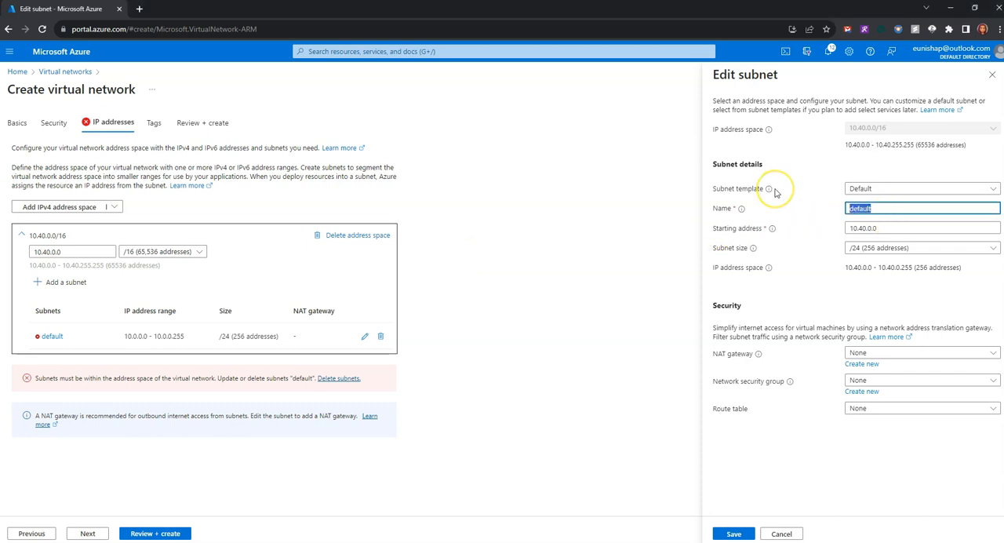
type("ResearchSystemSubnet")
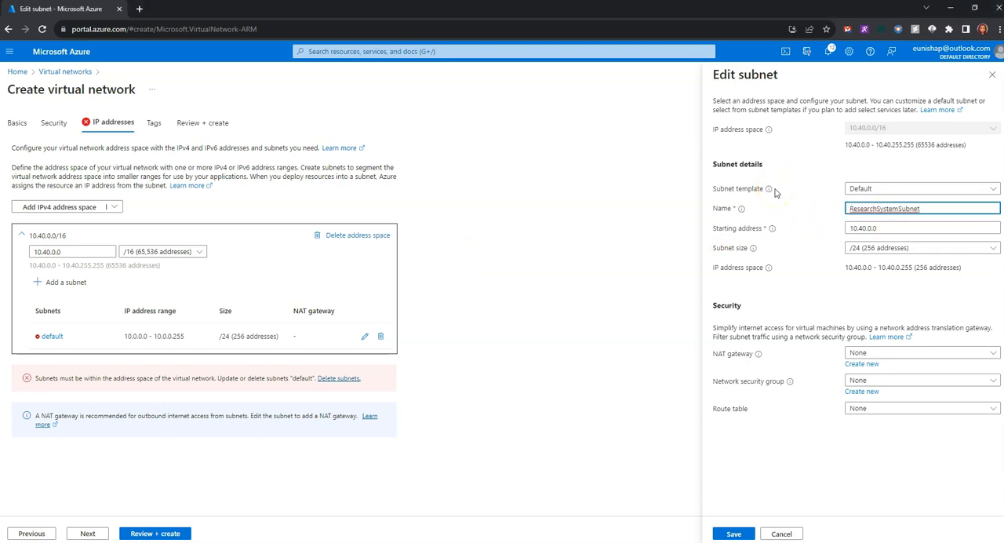
left_click(729, 532)
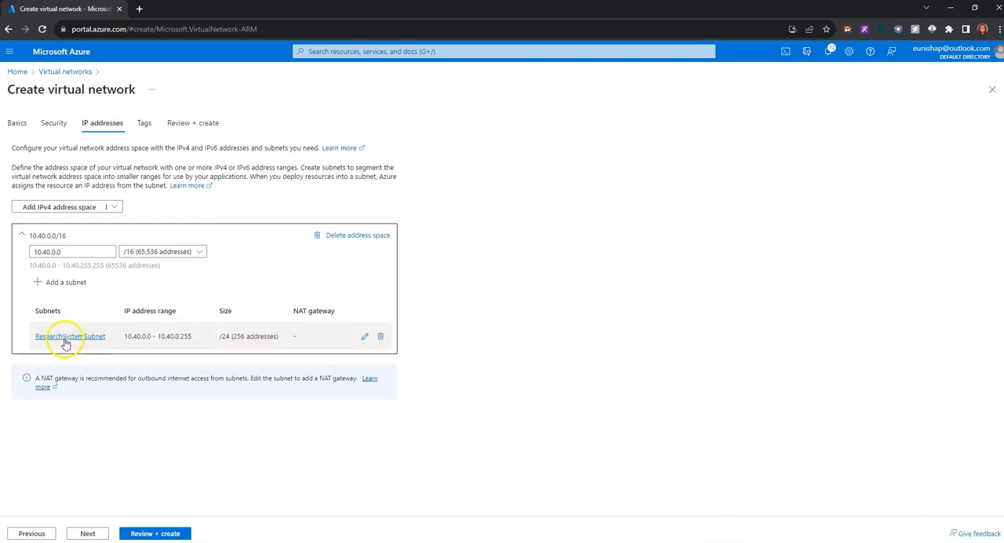
Review the ResearchVnet configuration and create the virtual network.
left_click(168, 533)
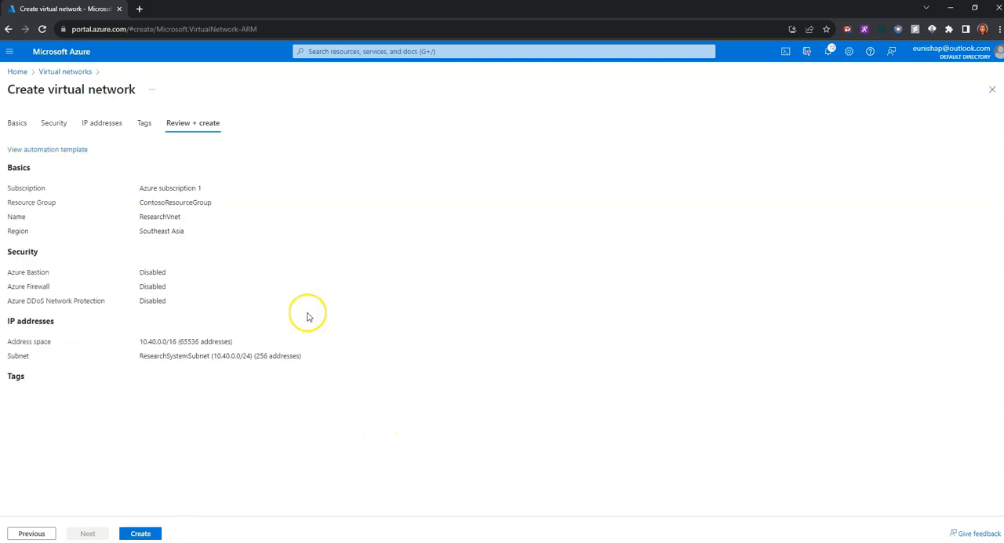
left_click(142, 534)
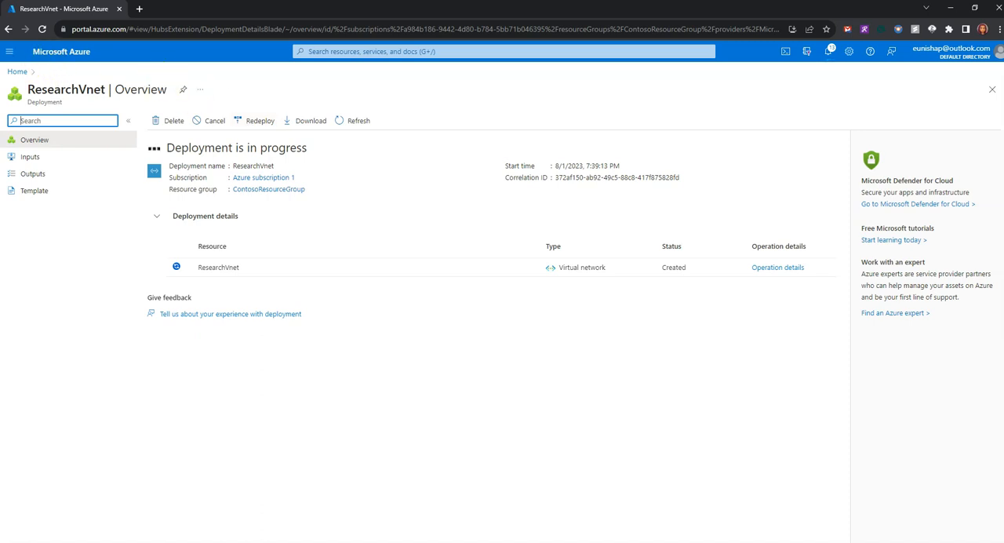
Read Task 5 in the lab instructions on verifying the virtual networks and their subnets.
left_click_drag(0, 70, 469, 19)
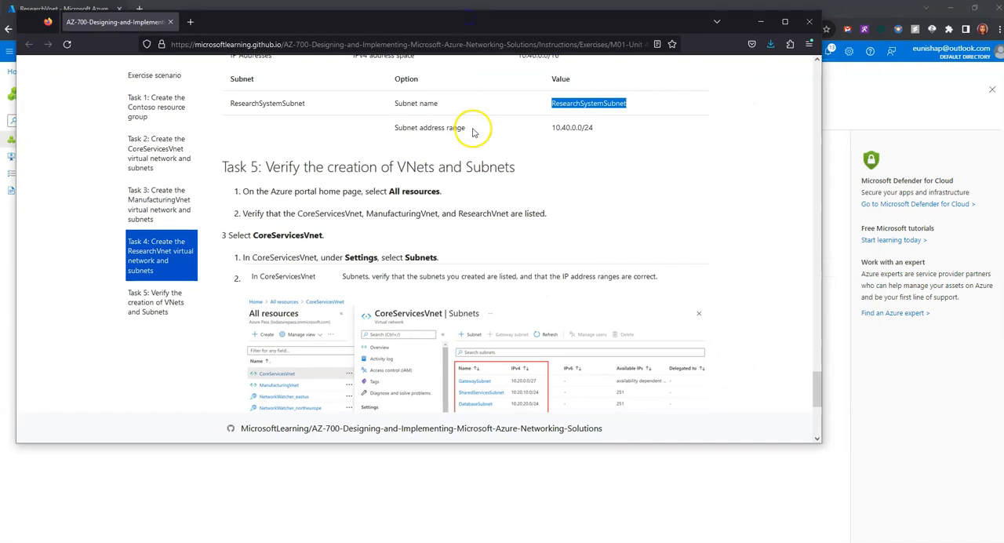
scroll(473, 131, "down", 1)
left_click_drag(530, 119, 224, 113)
scroll(215, 120, "down", 2)
left_click(376, 147)
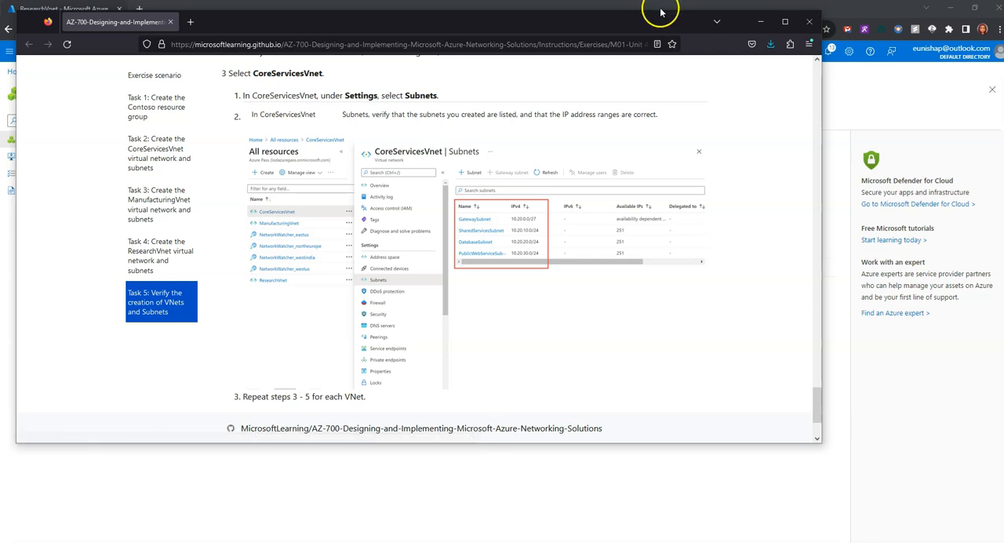
left_click(754, 24)
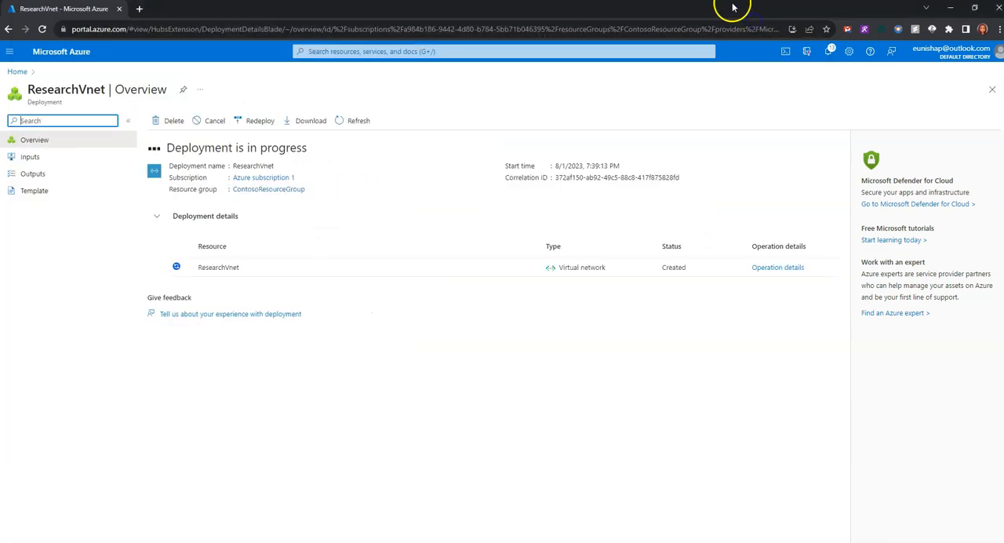
Open the virtual networks list and view the subnets of CoreServicesVnet.
left_click(337, 50)
left_click(326, 213)
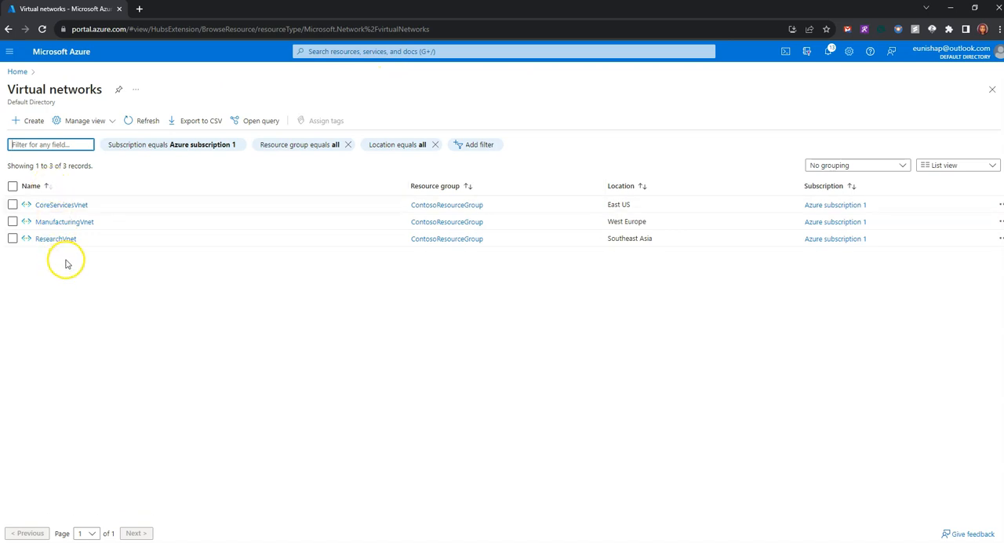
left_click(71, 209)
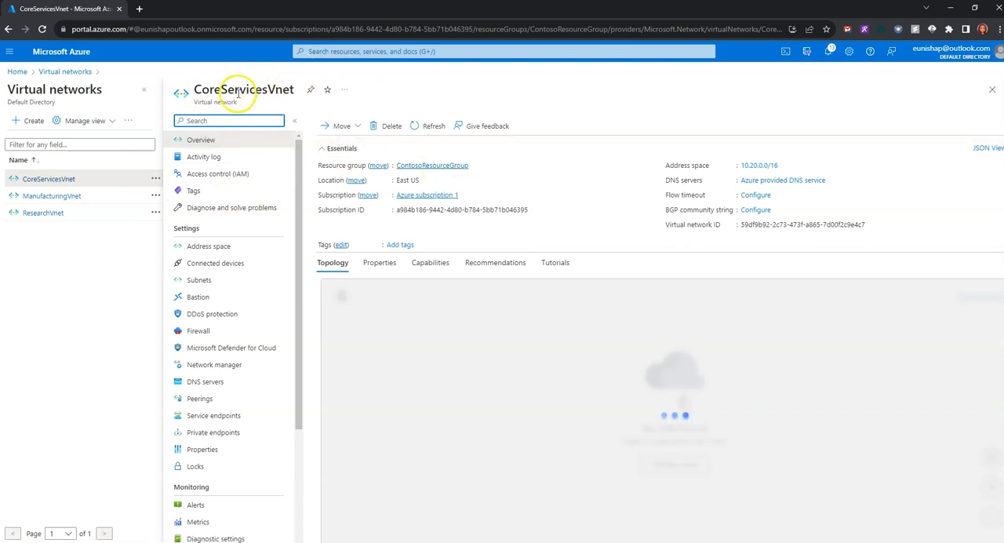
left_click(208, 279)
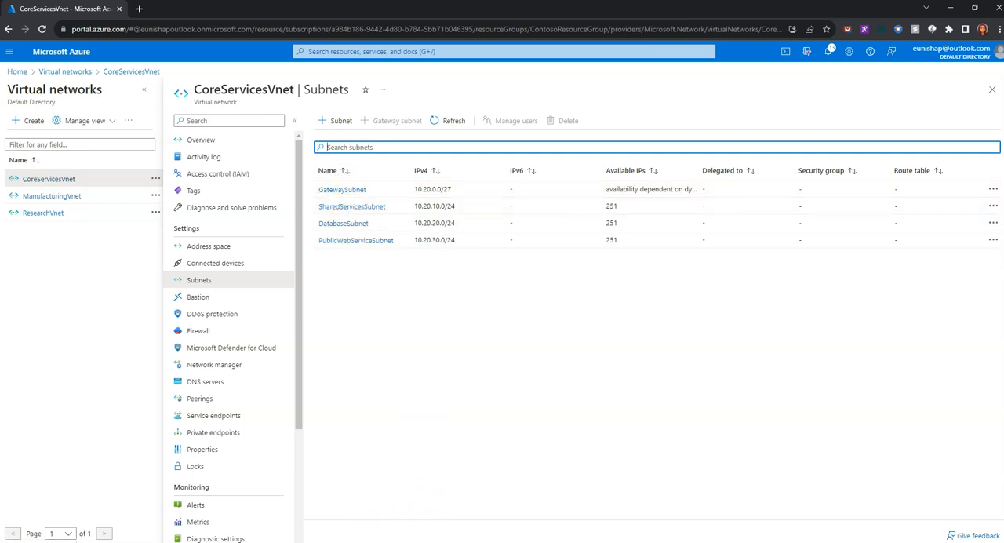
Compare the CoreServicesVnet subnets and address ranges with the network diagram in the lab instructions.
left_click(240, 542)
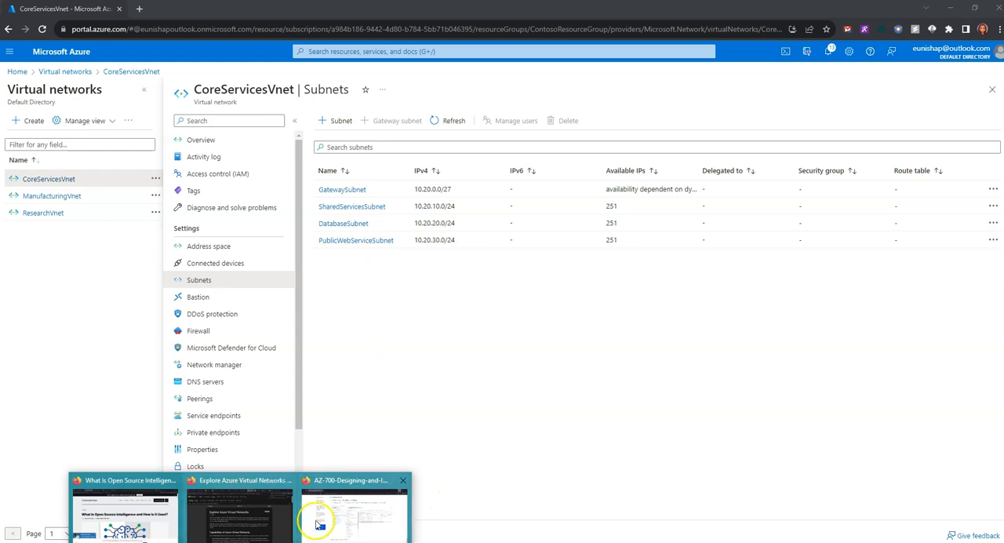
left_click(355, 510)
scroll(138, 424, "up", 5)
right_click(78, 420)
left_click(528, 340)
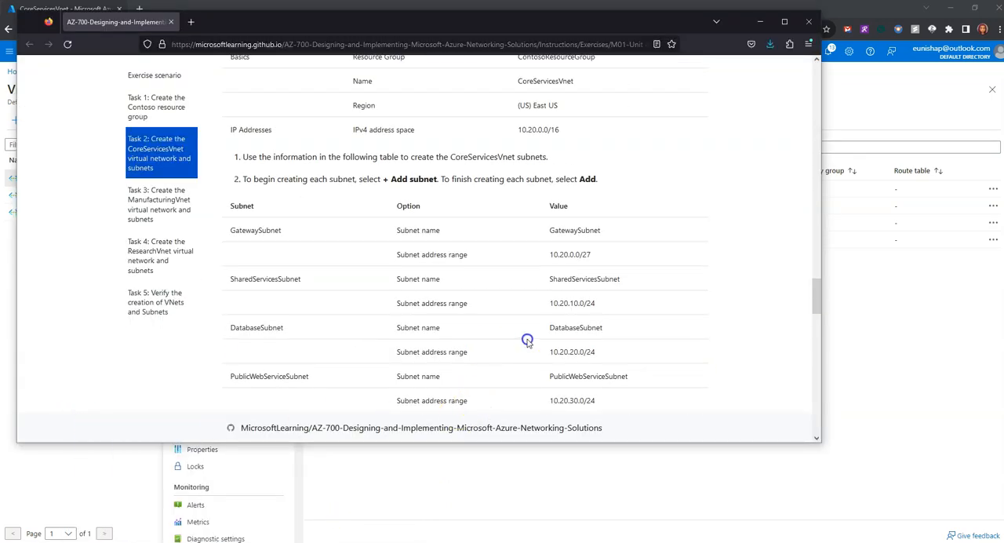
scroll(502, 345, "up", 10)
scroll(481, 348, "down", 10)
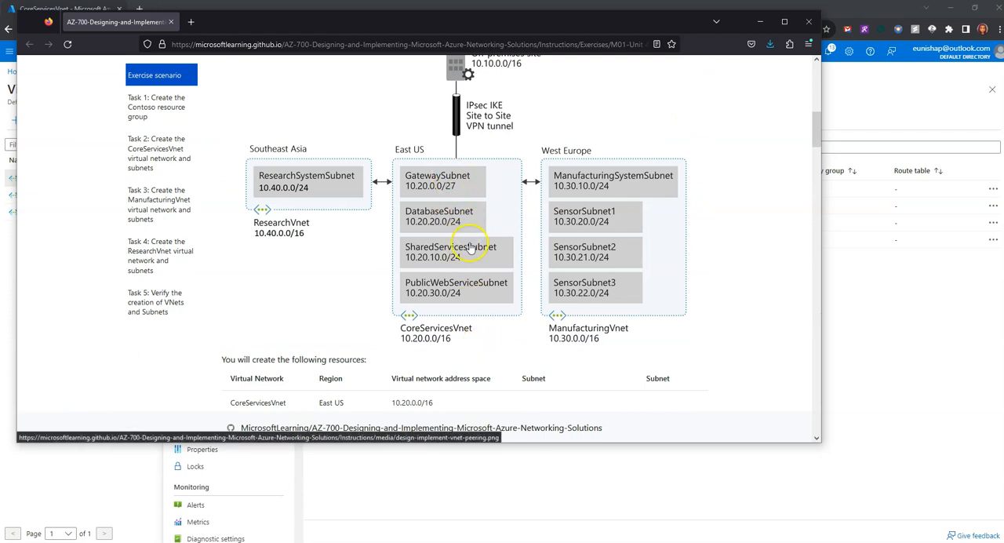
left_click_drag(609, 11, 521, 304)
Close CoreServicesVnet and view the subnets of ManufacturingVnet.
left_click(990, 90)
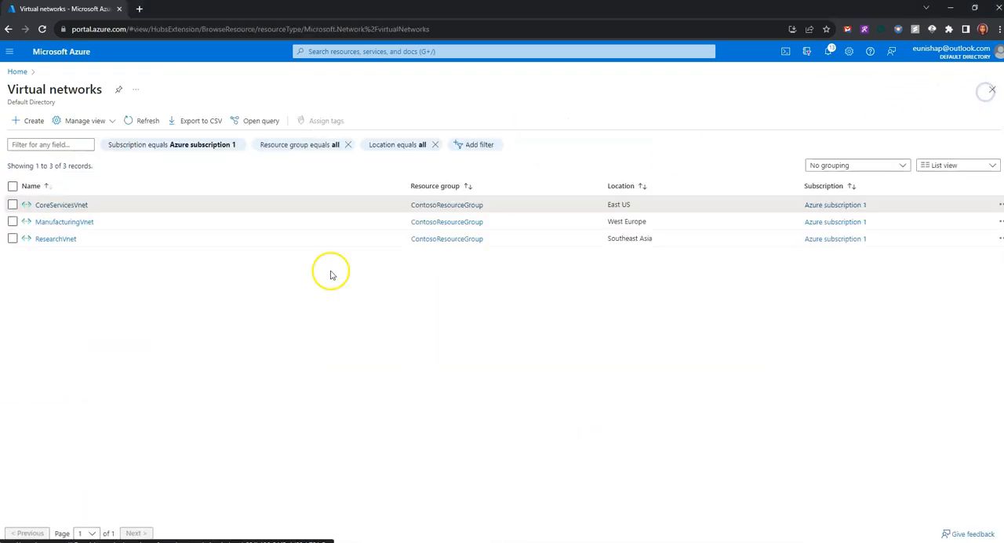
left_click(86, 222)
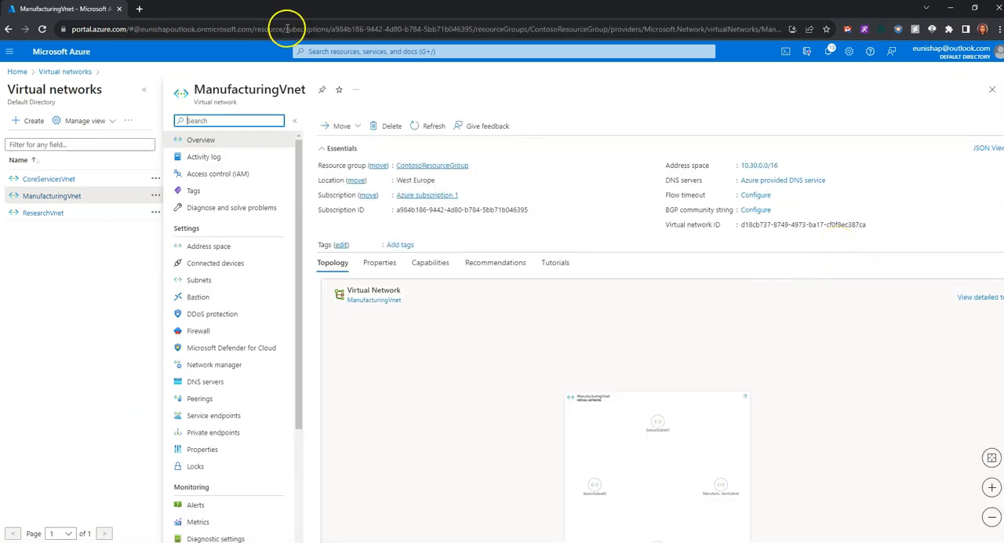
left_click(200, 280)
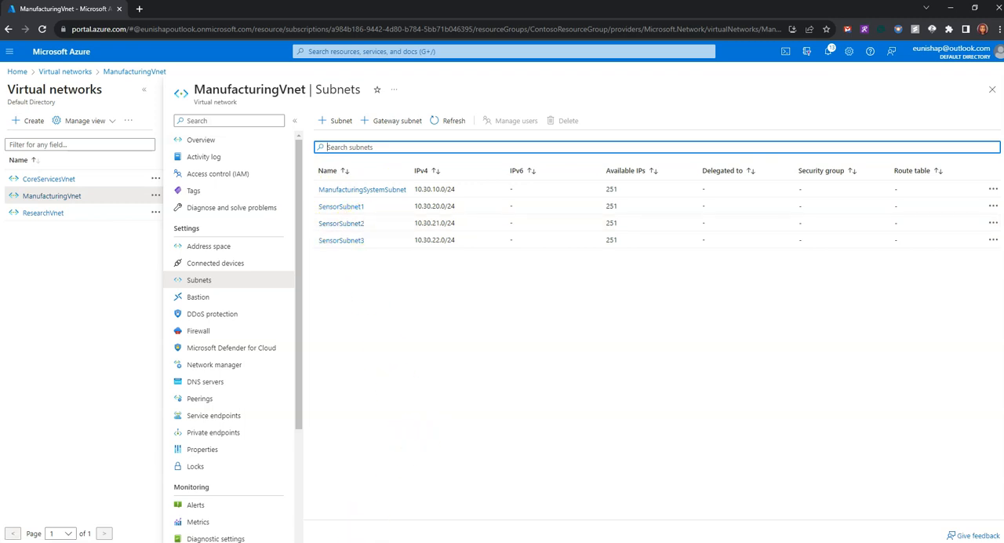
Compare the ManufacturingVnet subnets and address ranges with the West Europe part of the lab diagram.
left_click(240, 541)
left_click(318, 535)
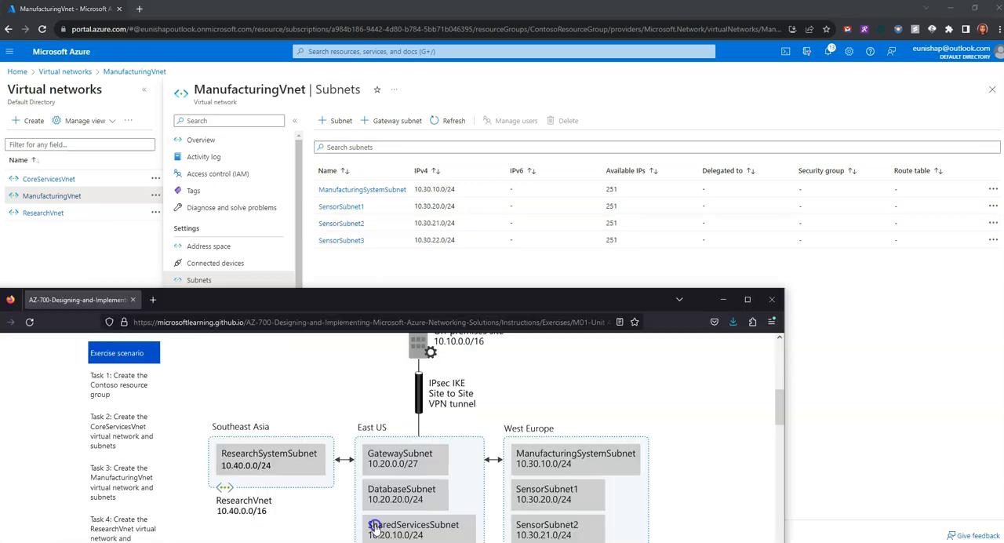
left_click_drag(441, 267, 540, 142)
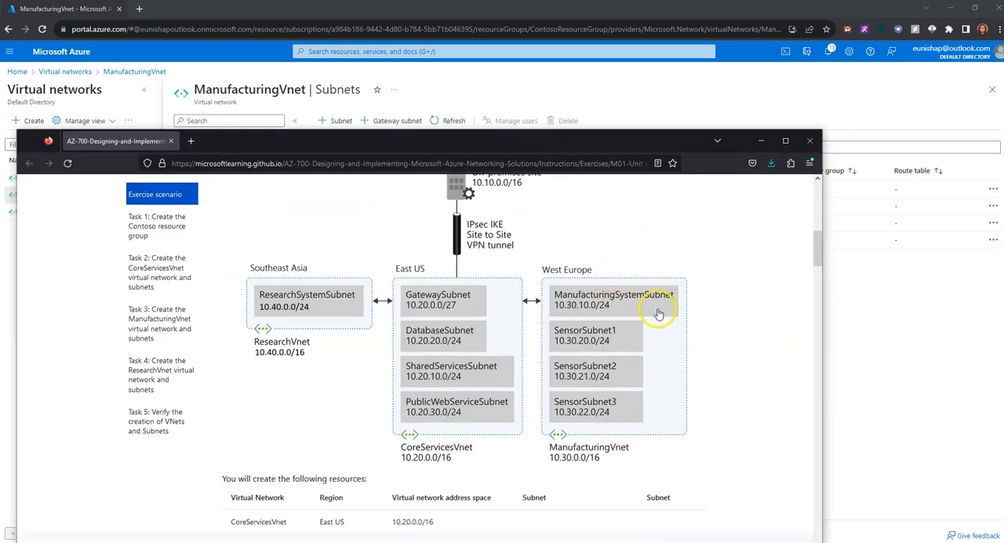
left_click(663, 148)
left_click_drag(663, 148, 677, 172)
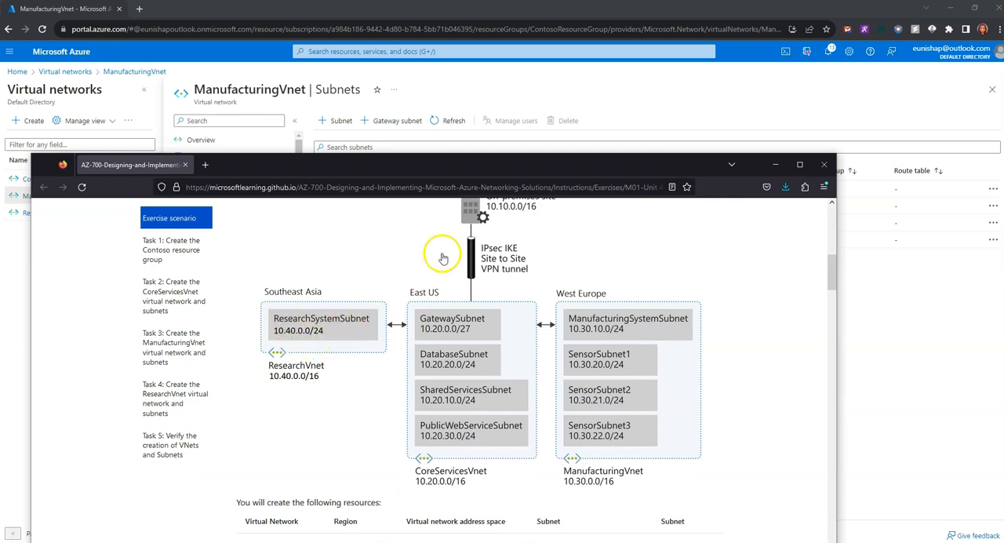
left_click_drag(522, 166, 548, 336)
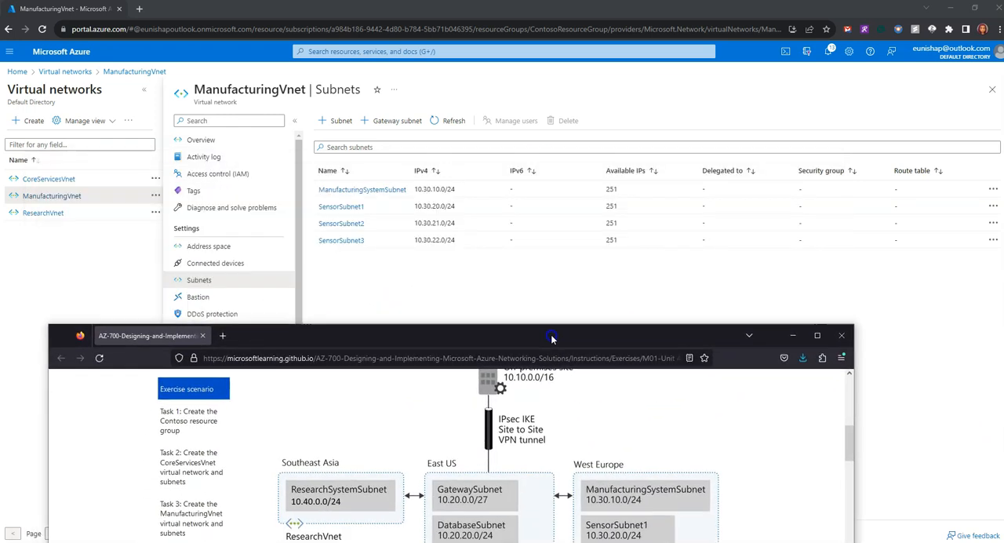
left_click(536, 306)
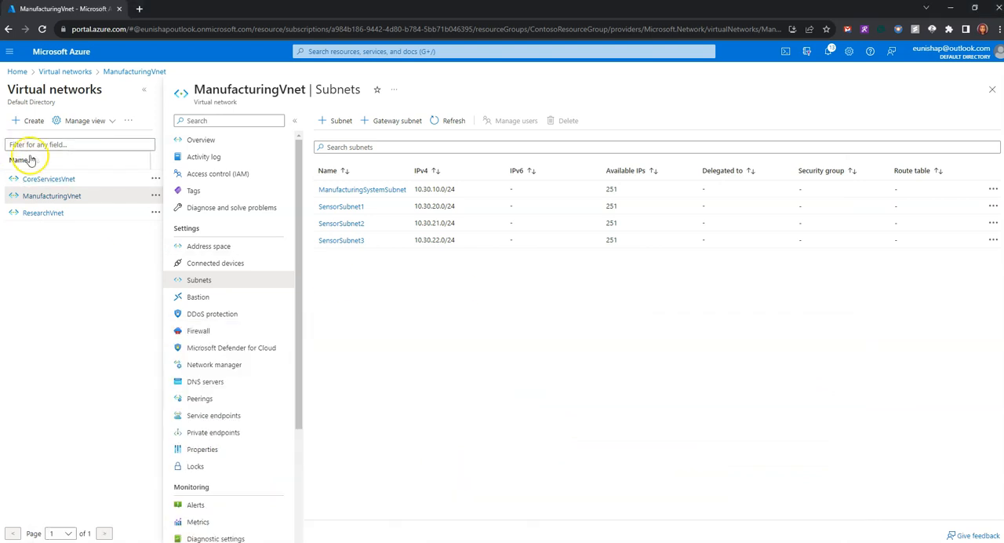
View the subnets of ResearchVnet to check its subnet name and address range.
left_click(58, 216)
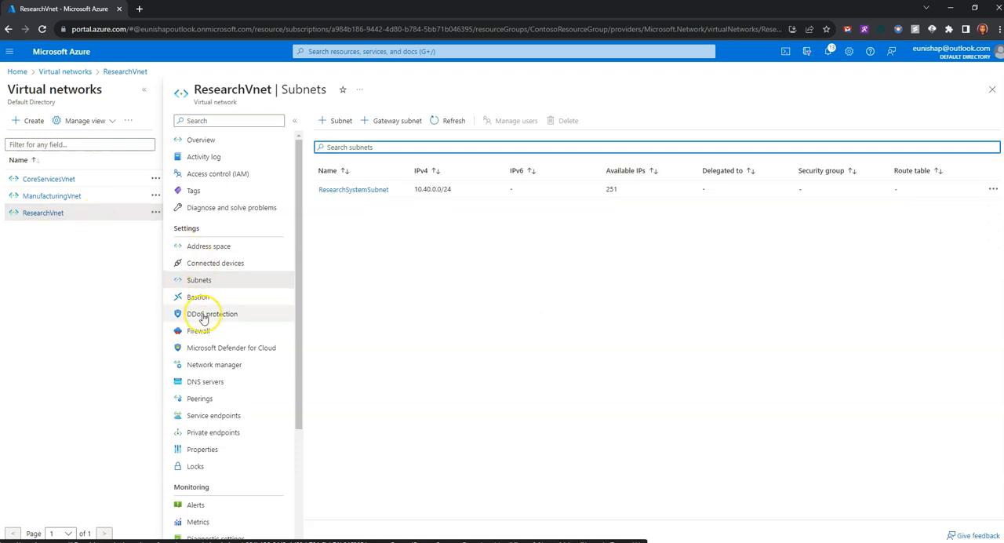
left_click(203, 282)
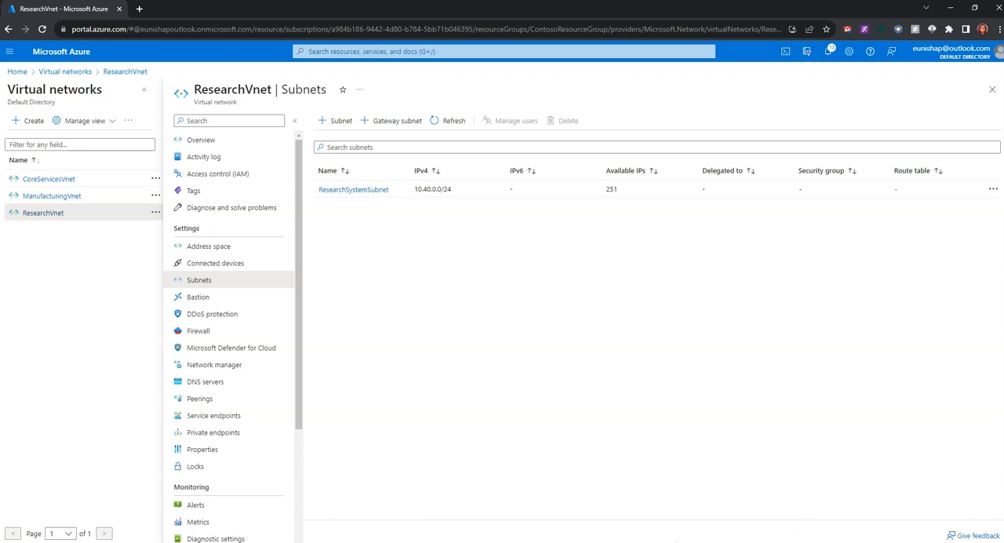
left_click(480, 534)
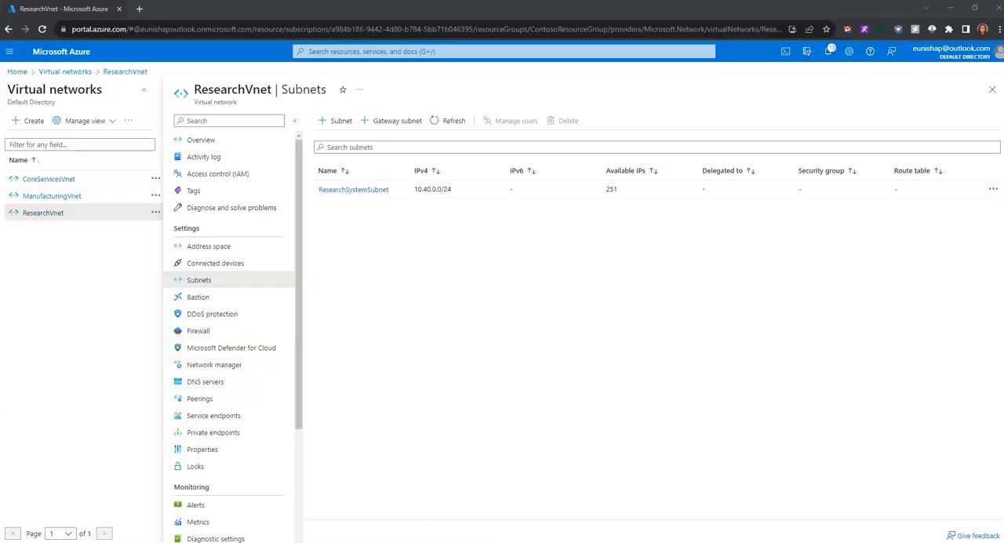